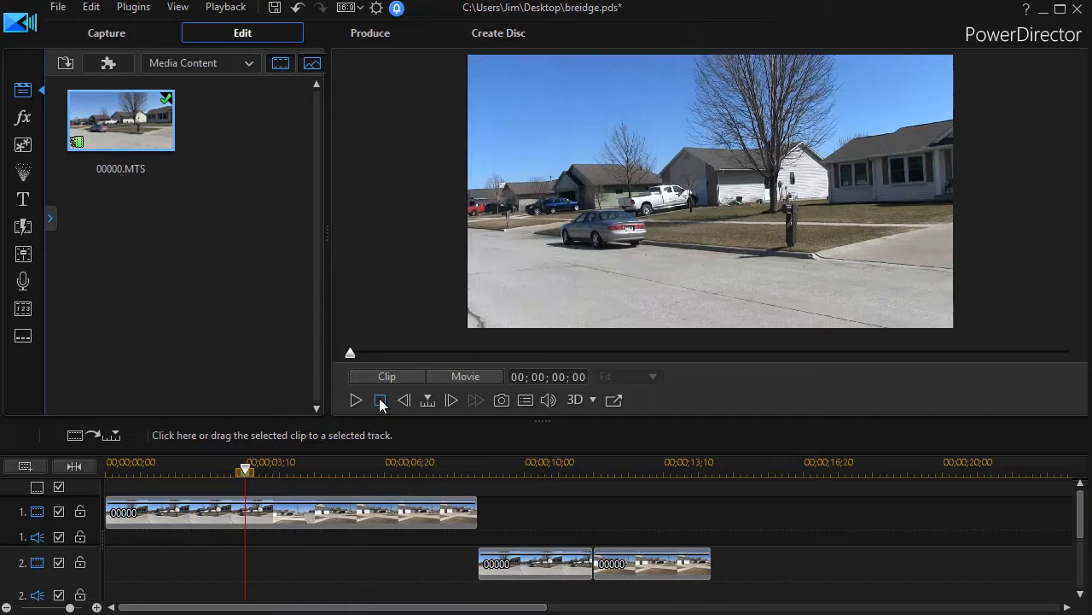
# Play the whole movie from the beginning, pausing near the end of the track 1 clip and again during the second track 2 clip.
pyautogui.click(440, 375)
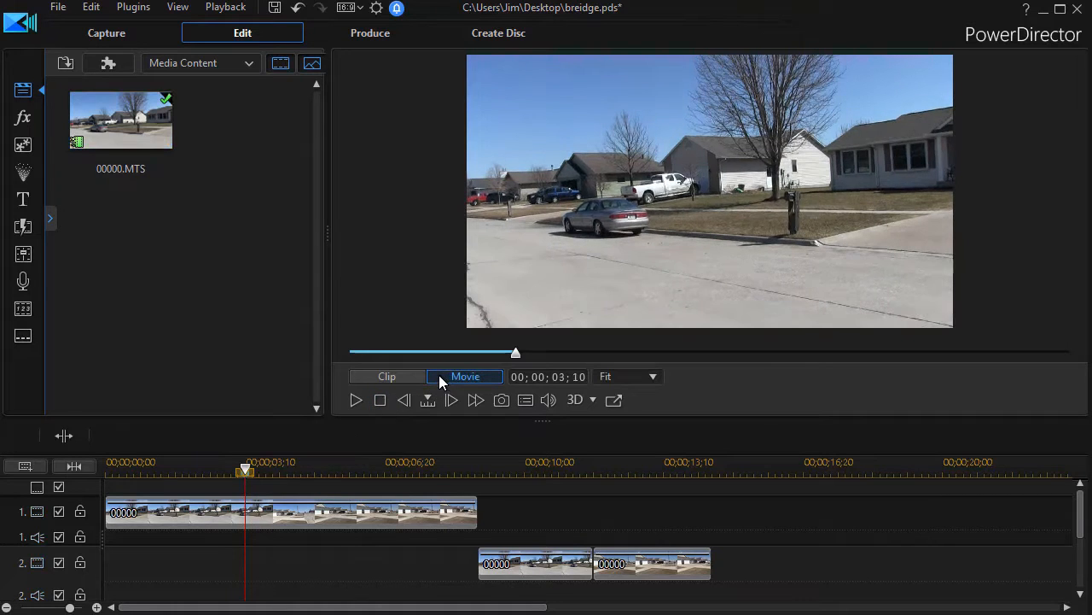
pyautogui.click(380, 400)
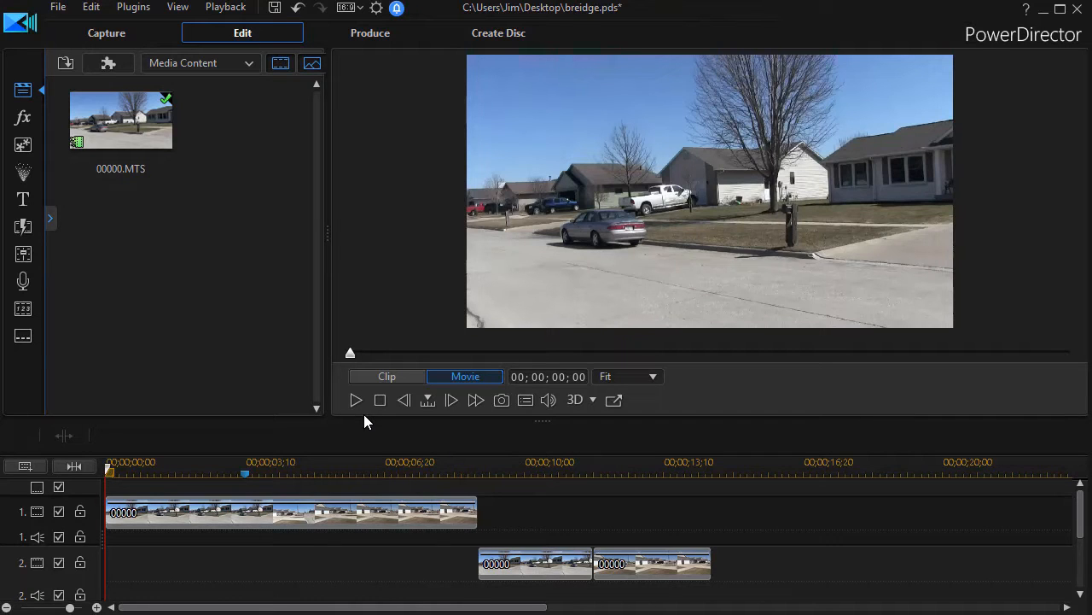
pyautogui.press('space')
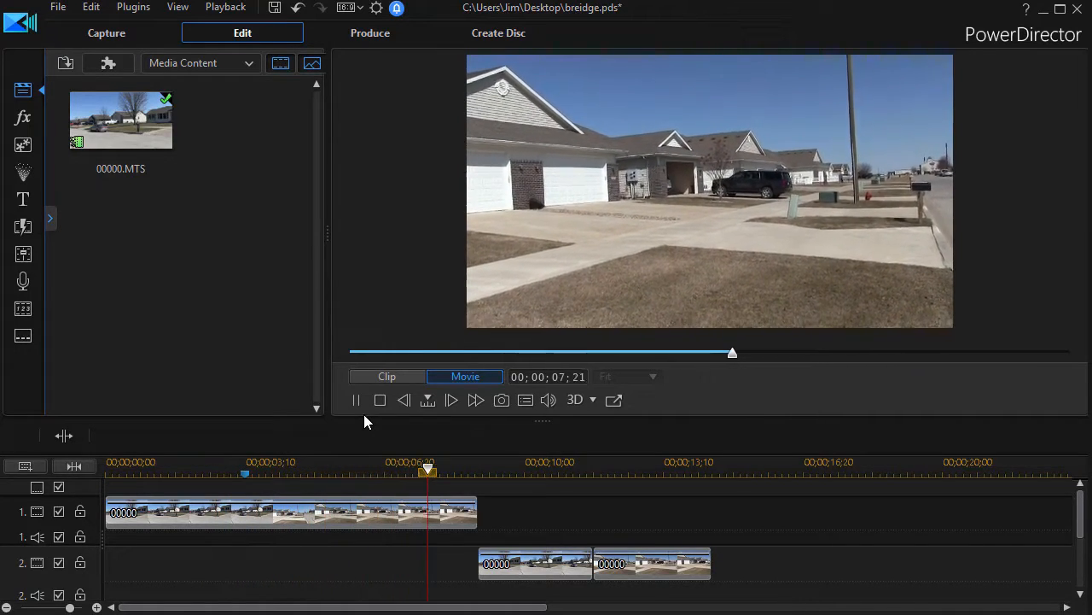
pyautogui.press('space')
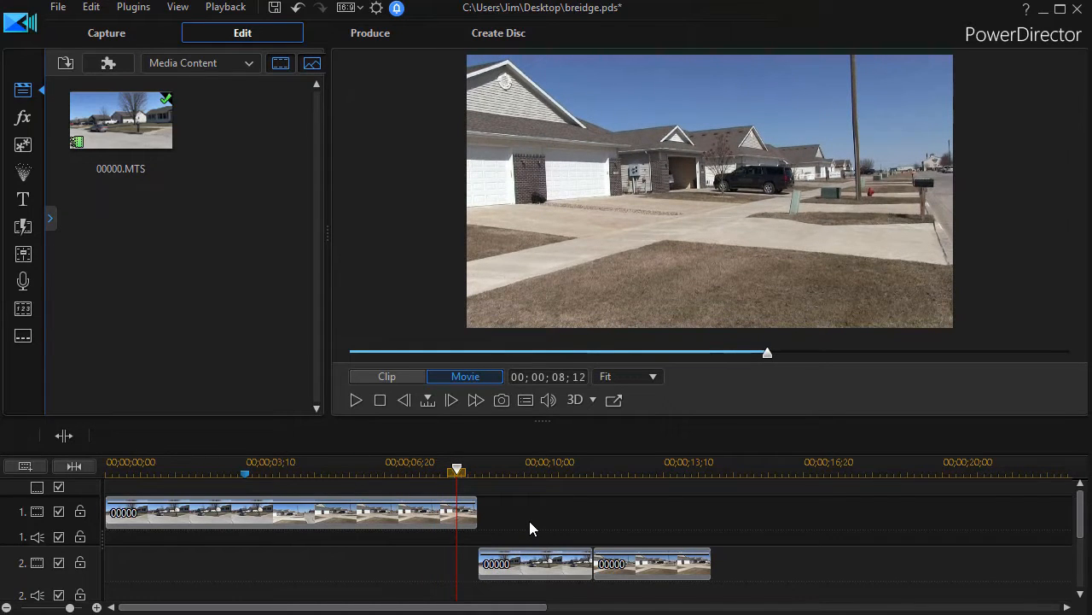
pyautogui.press('space')
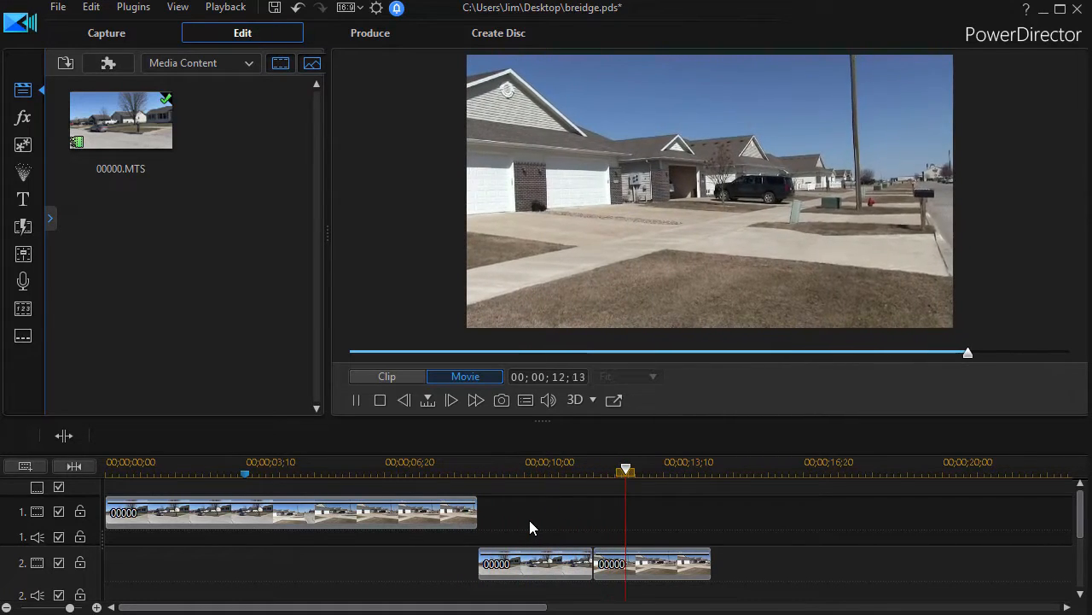
pyautogui.press('space')
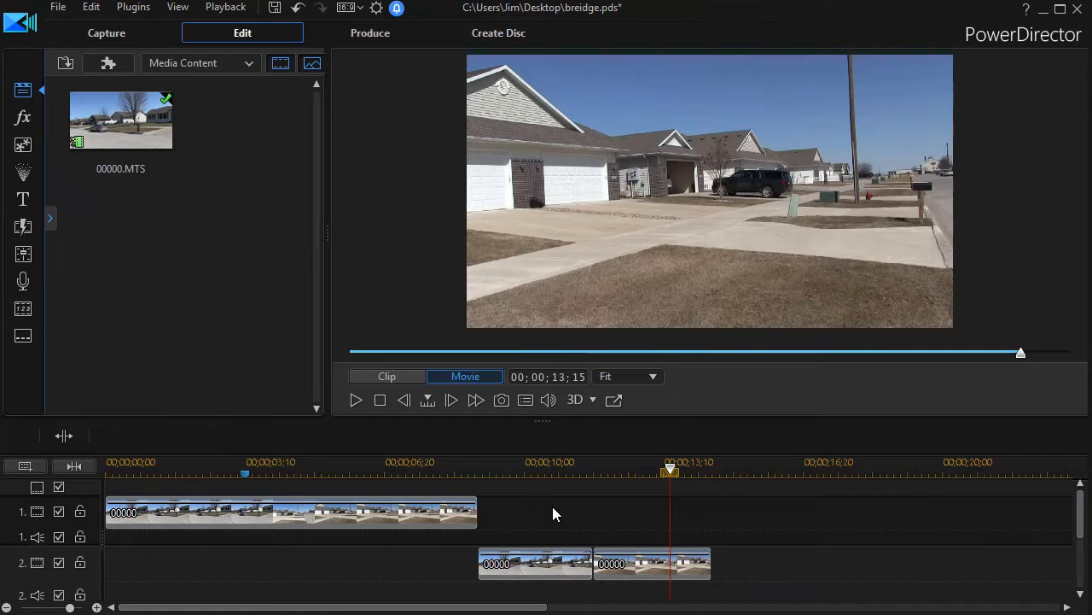
# Open the Video Speed Designer for the track 1 clip and set it to work on a selected range.
pyautogui.click(327, 514)
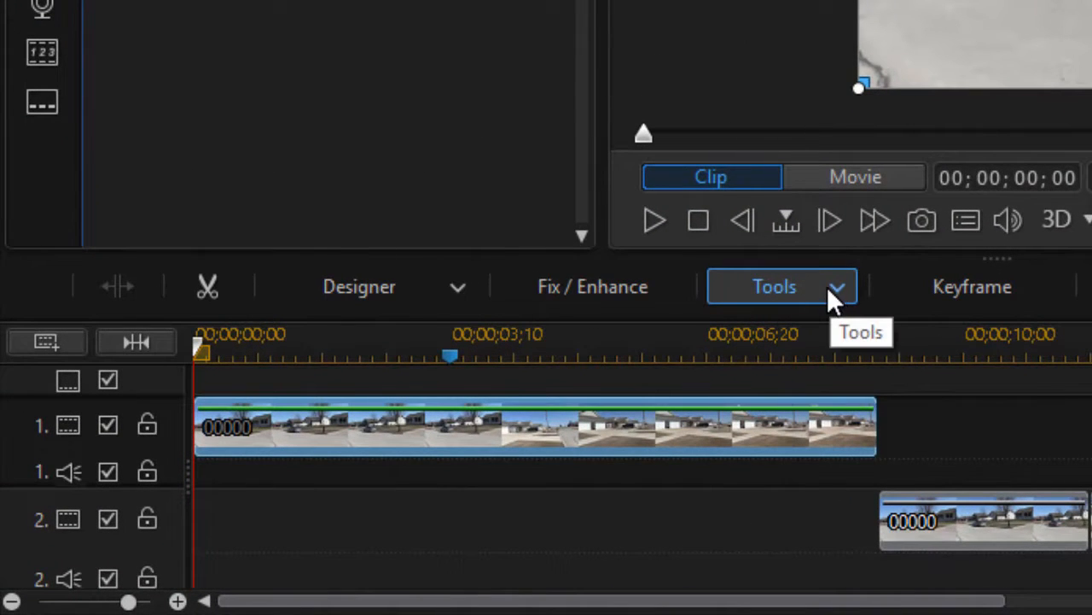
pyautogui.click(827, 286)
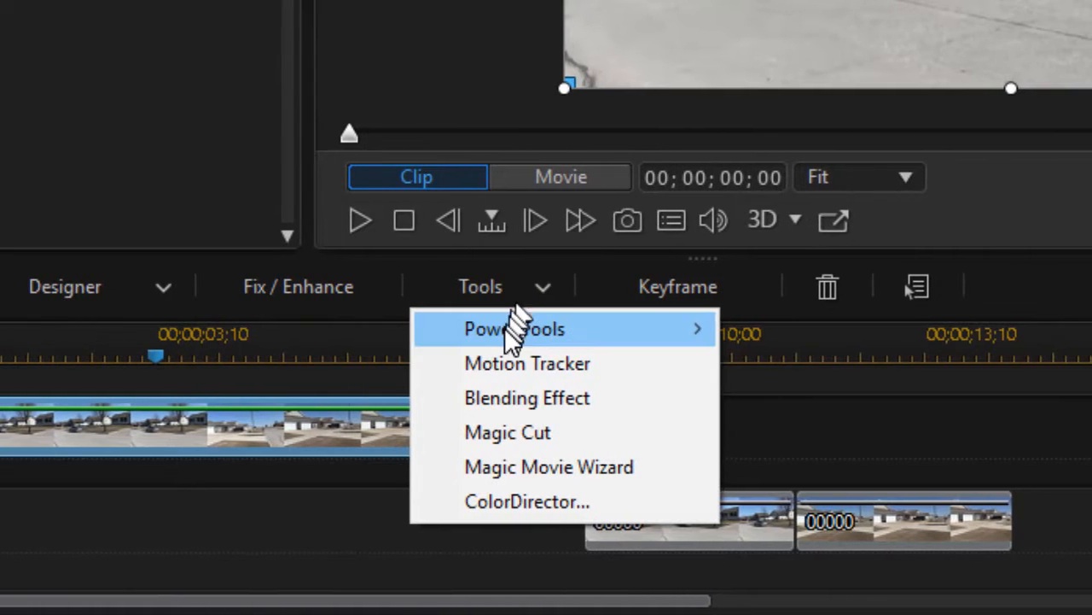
pyautogui.moveTo(800, 330)
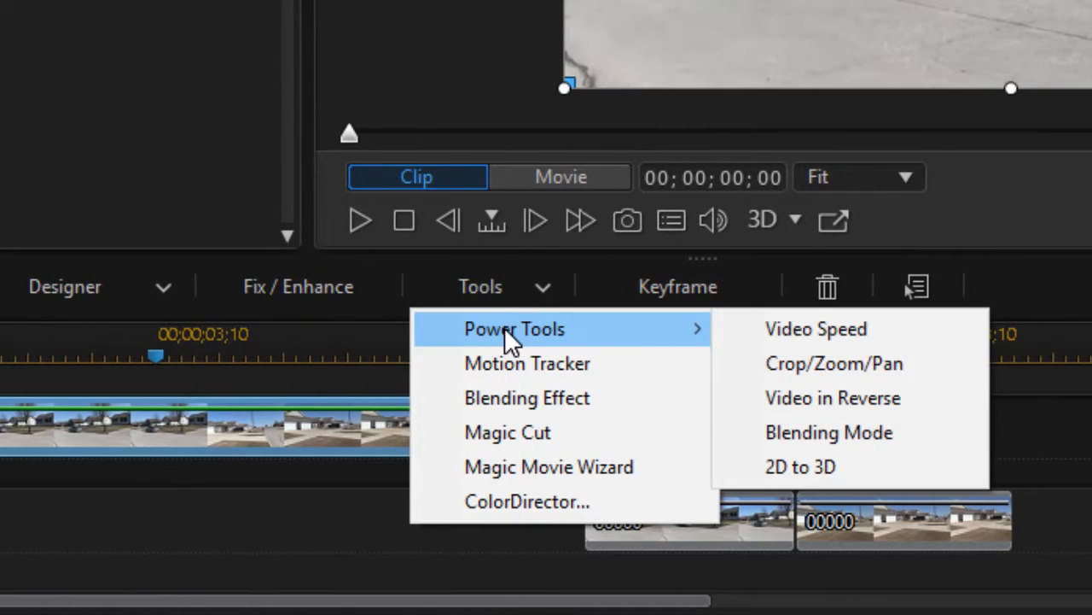
pyautogui.click(810, 329)
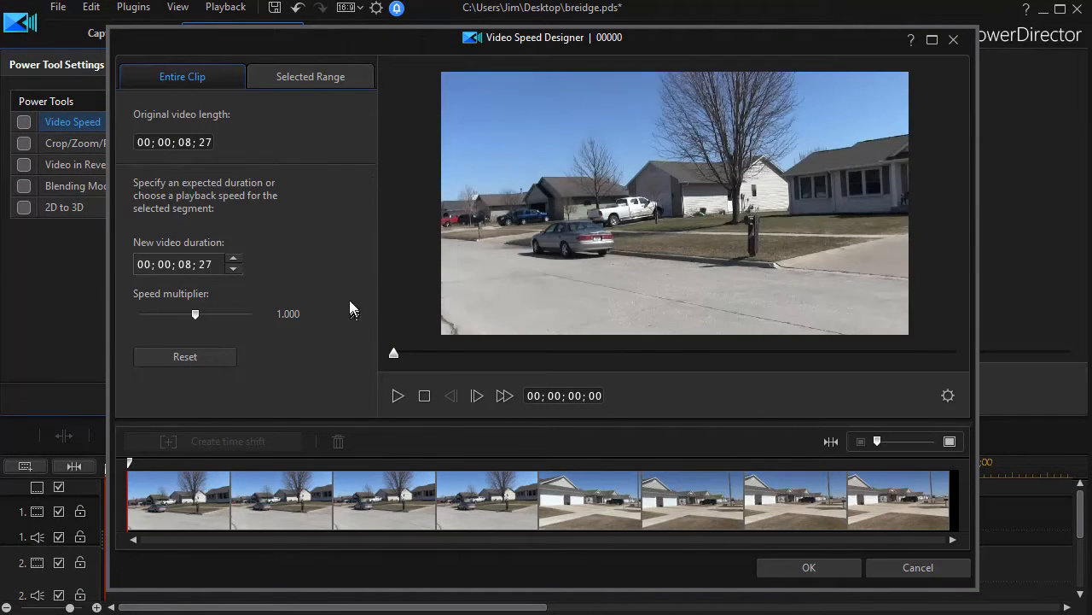
pyautogui.click(328, 77)
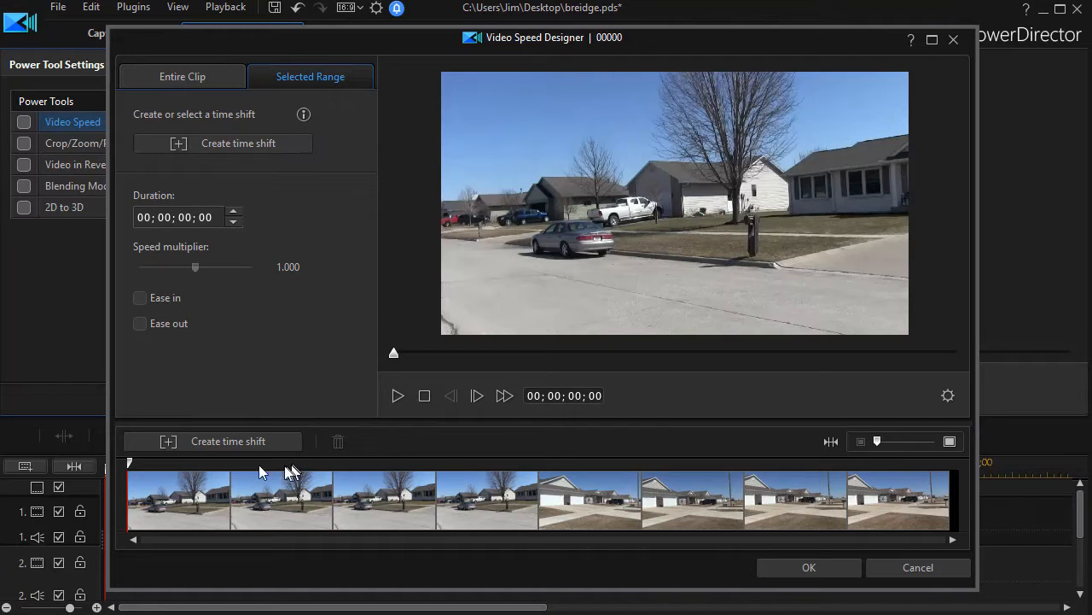
# Create a time shift starting at 00;00;03;09 over the fast camera pan, check where it ends, and select it.
pyautogui.moveTo(133, 468); pyautogui.dragTo(437, 464)
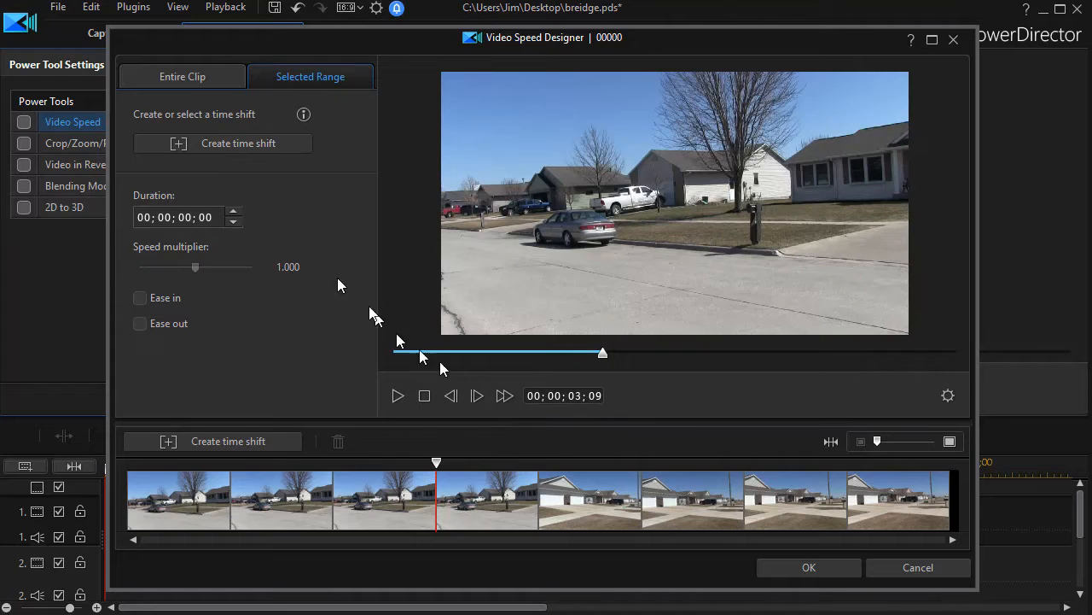
pyautogui.click(249, 441)
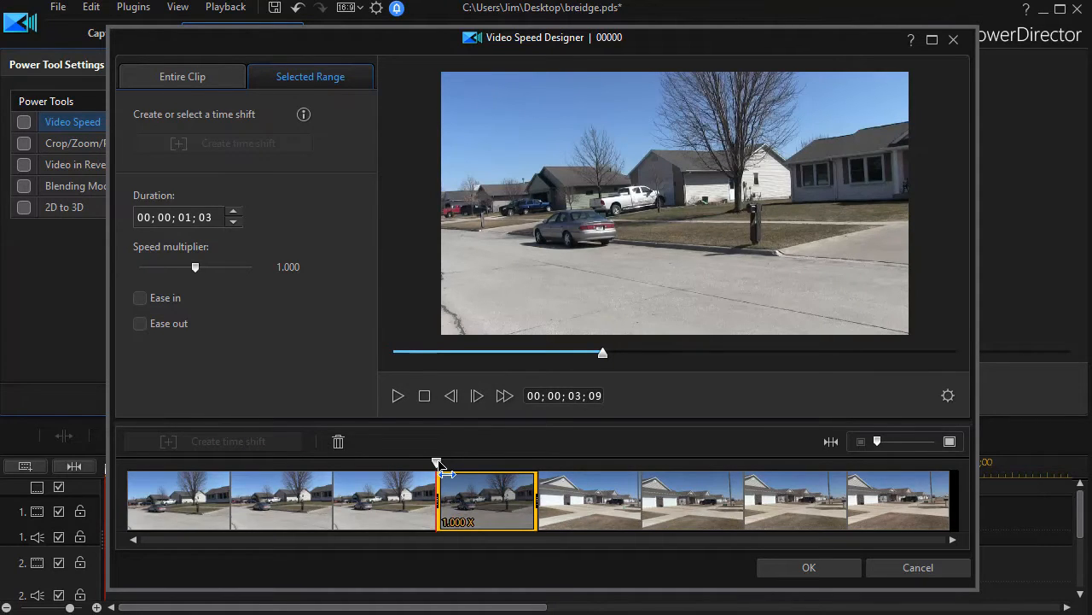
pyautogui.moveTo(438, 461); pyautogui.dragTo(536, 468)
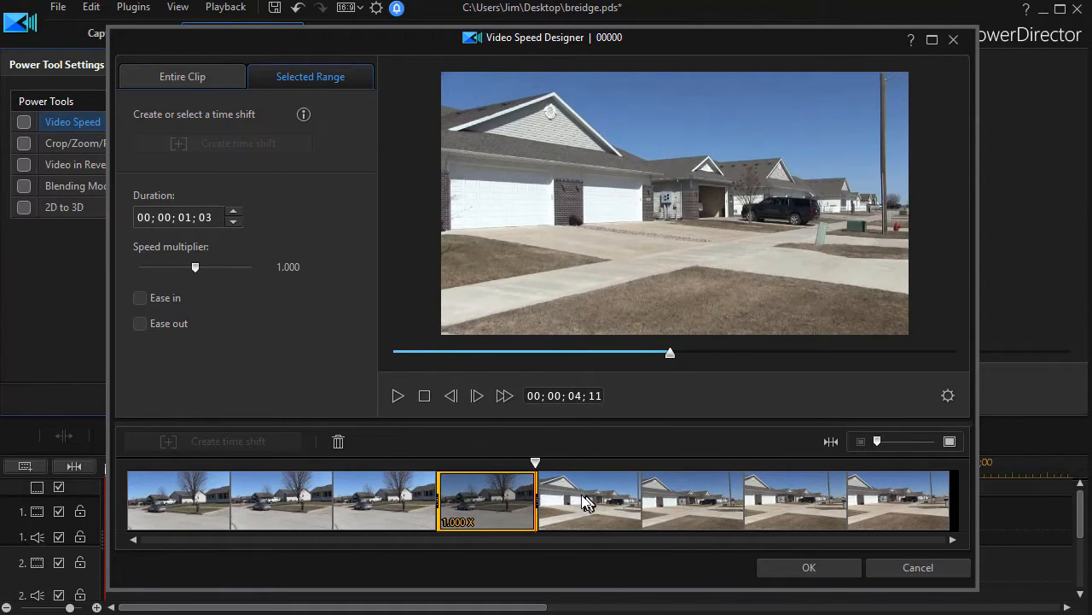
pyautogui.click(491, 506)
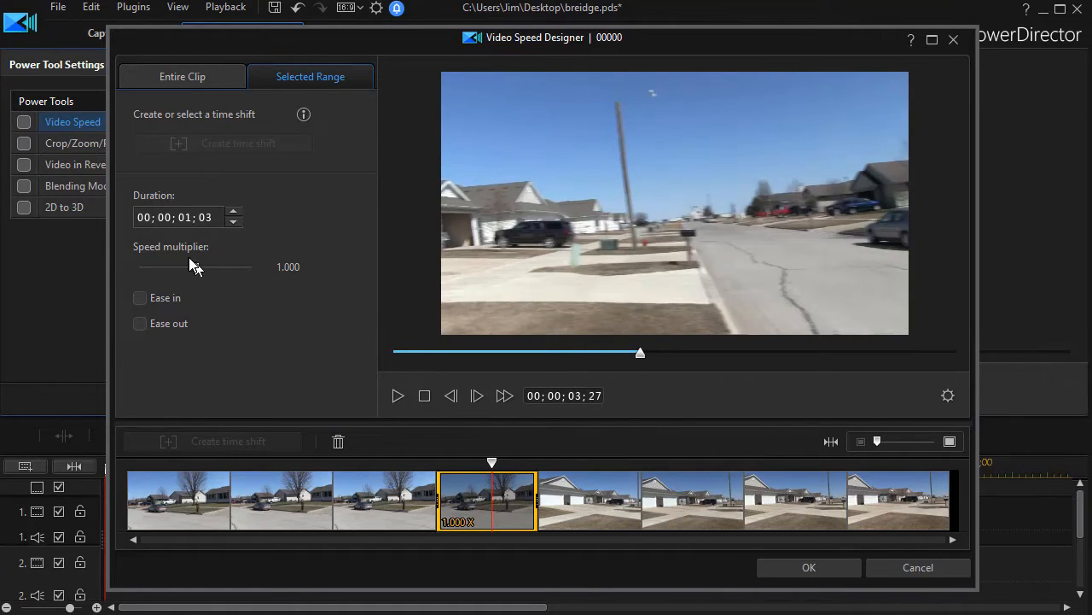
# Set the time shift's speed multiplier to 3 and apply the speed change to the clip.
pyautogui.click(275, 266)
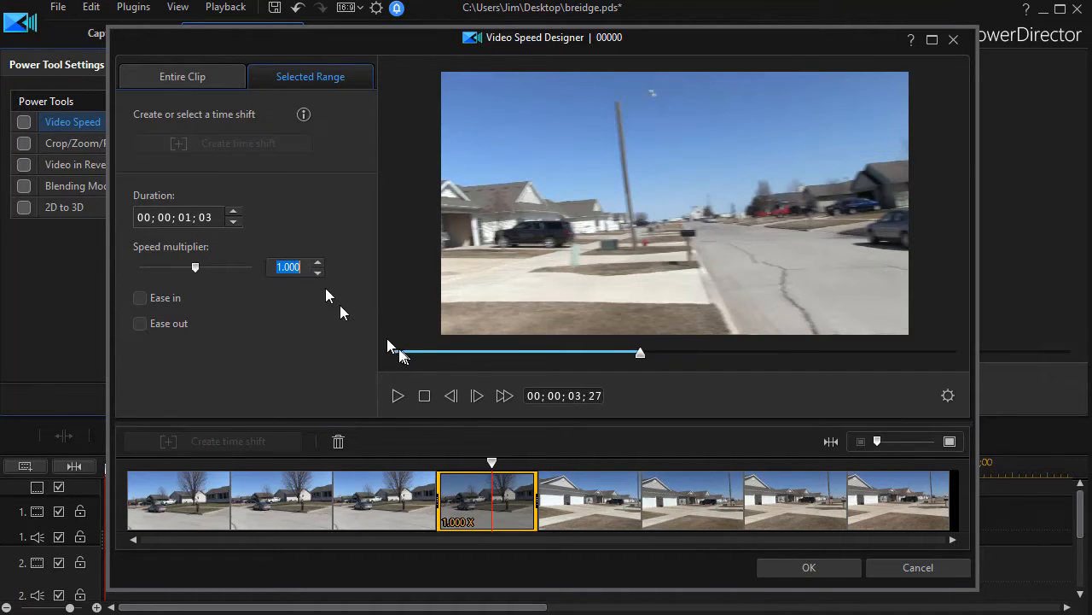
pyautogui.write('3')
pyautogui.click(809, 568)
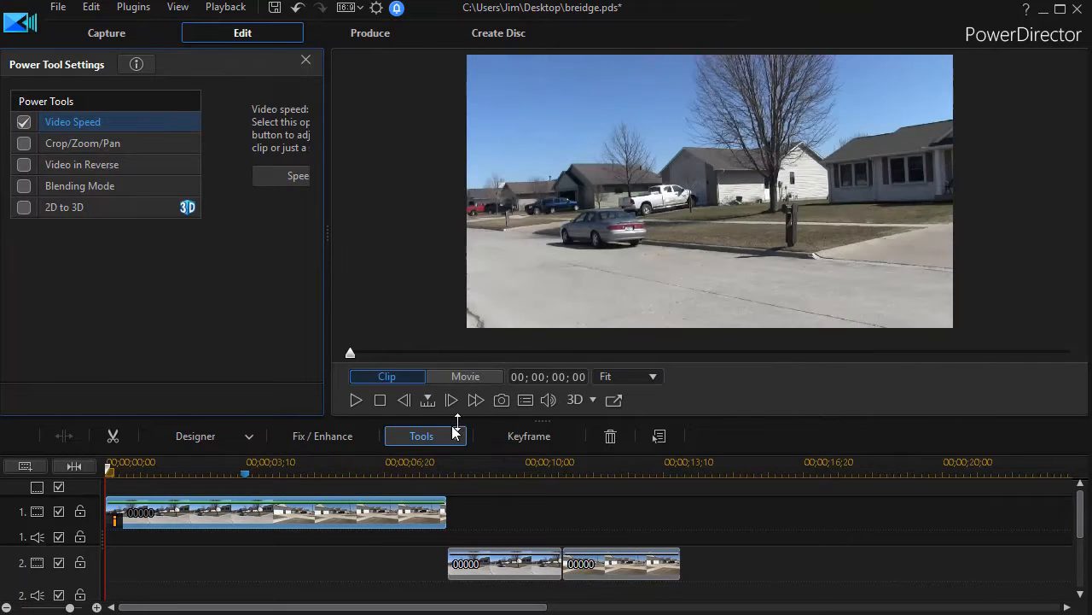
# Play the track 1 clip through the sped-up pan to review it, and close the Power Tool settings.
pyautogui.click(357, 401)
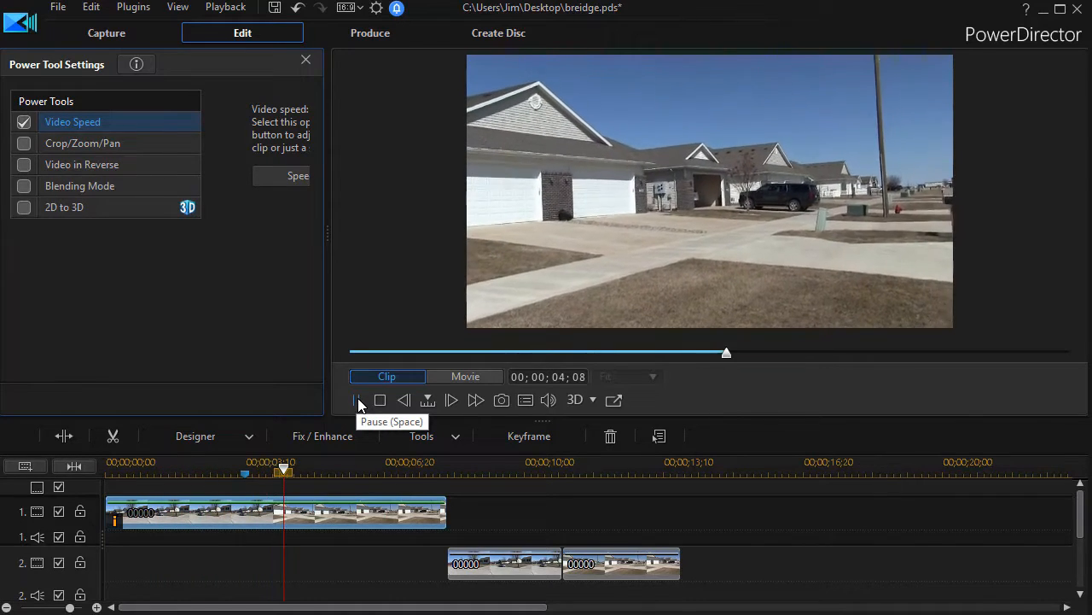
pyautogui.click(357, 401)
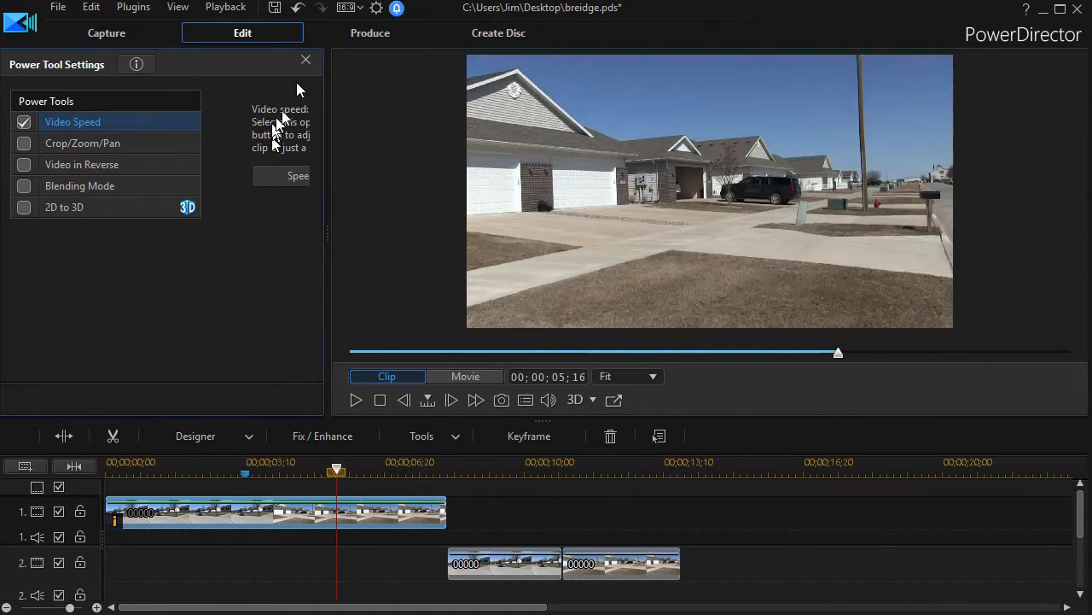
pyautogui.click(305, 60)
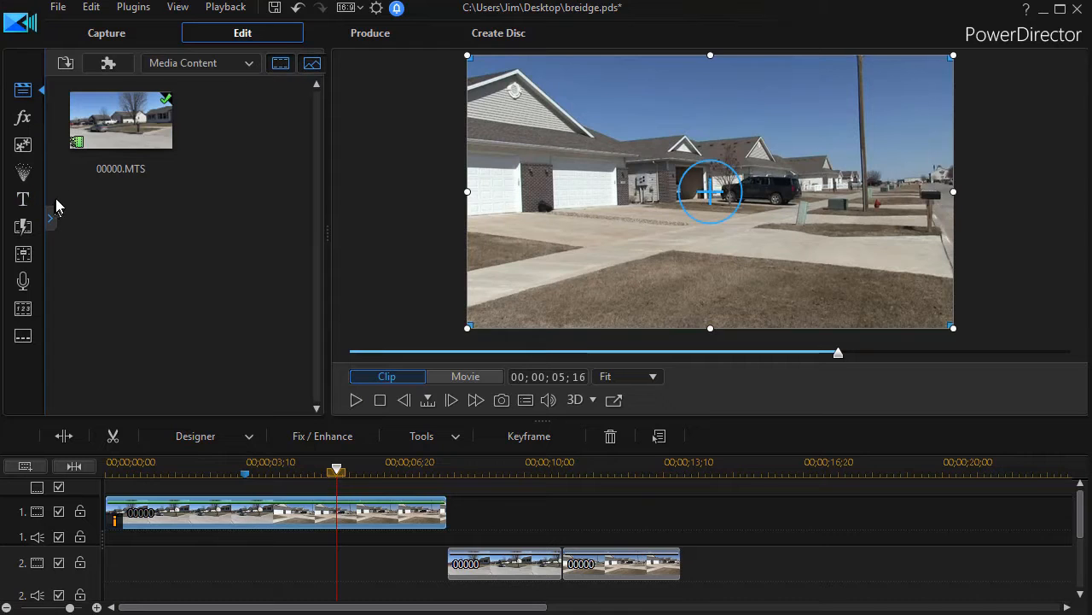
# Add the Wind video effect to the effect track, starting at the timeline marker at 00;00;03;10.
pyautogui.click(29, 125)
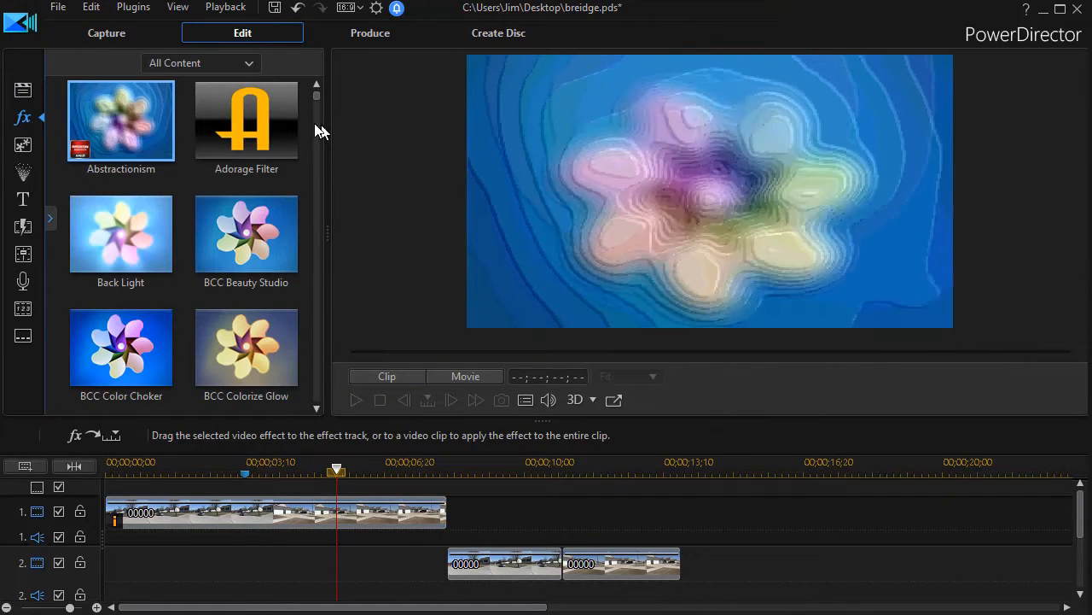
pyautogui.scroll(-5, 298, 271)
pyautogui.scroll(-10, 303, 316)
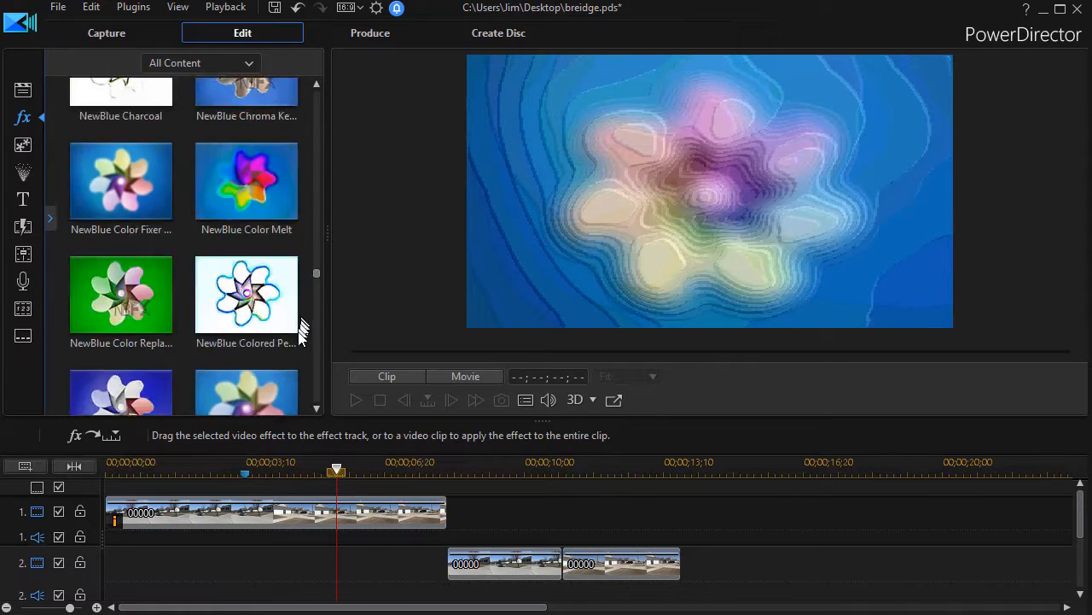
pyautogui.scroll(-10, 306, 346)
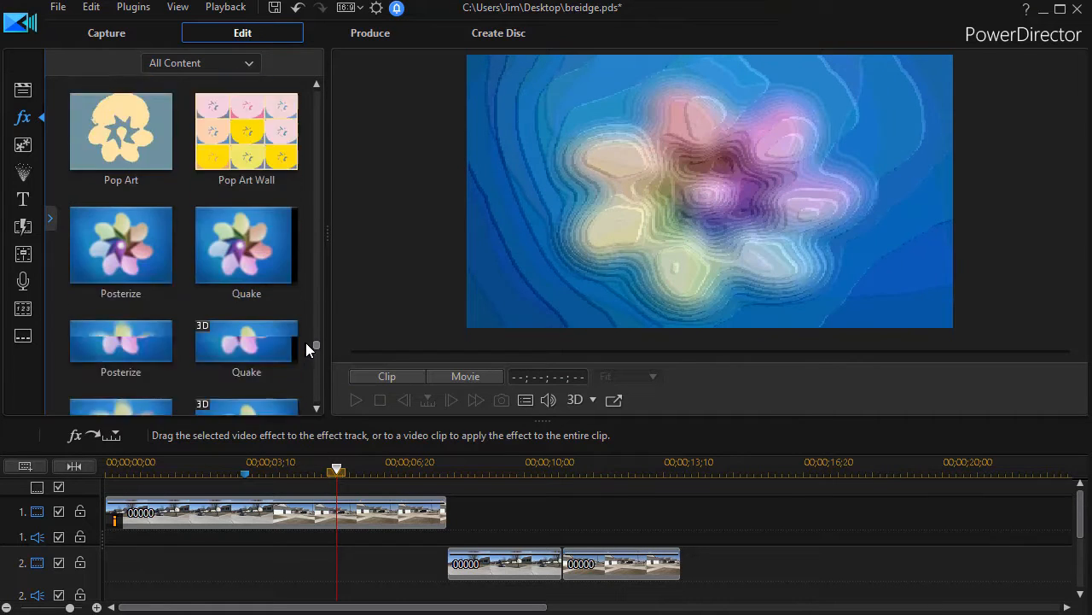
pyautogui.scroll(-3, 312, 358)
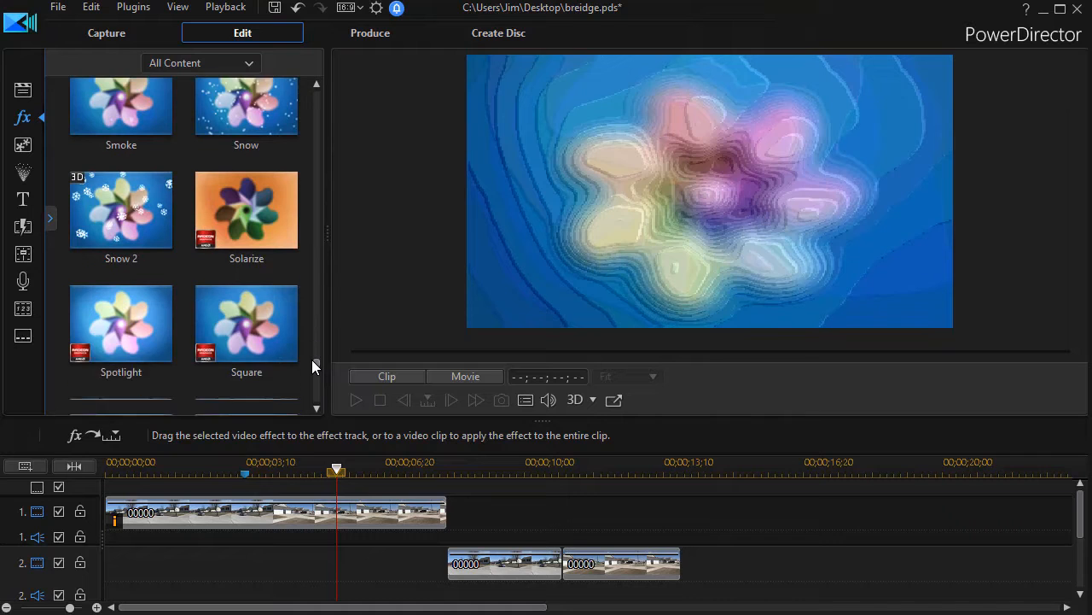
pyautogui.scroll(-3, 311, 358)
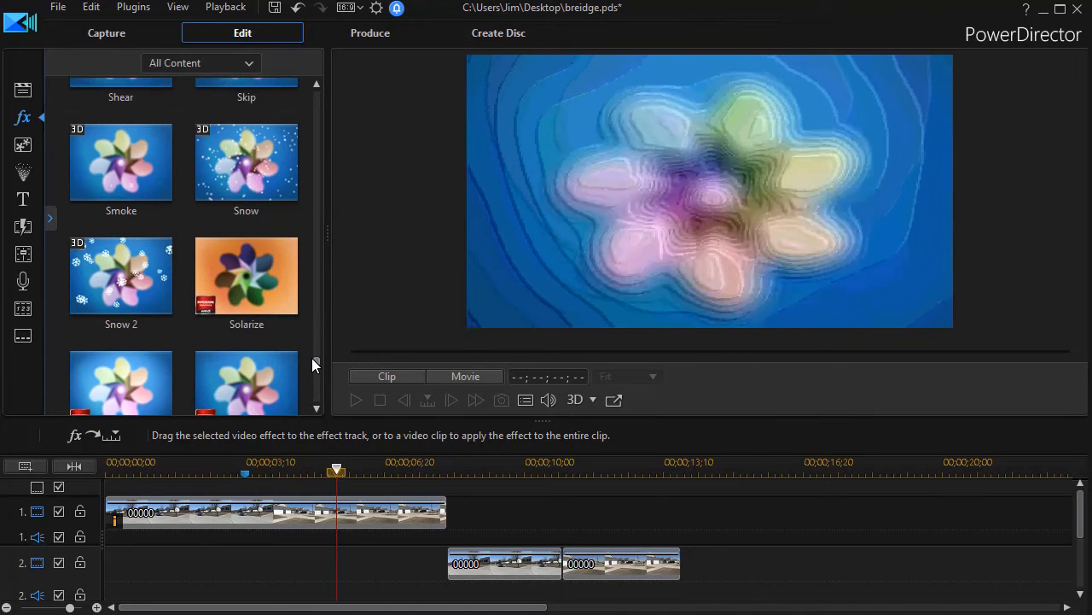
pyautogui.scroll(-3, 306, 367)
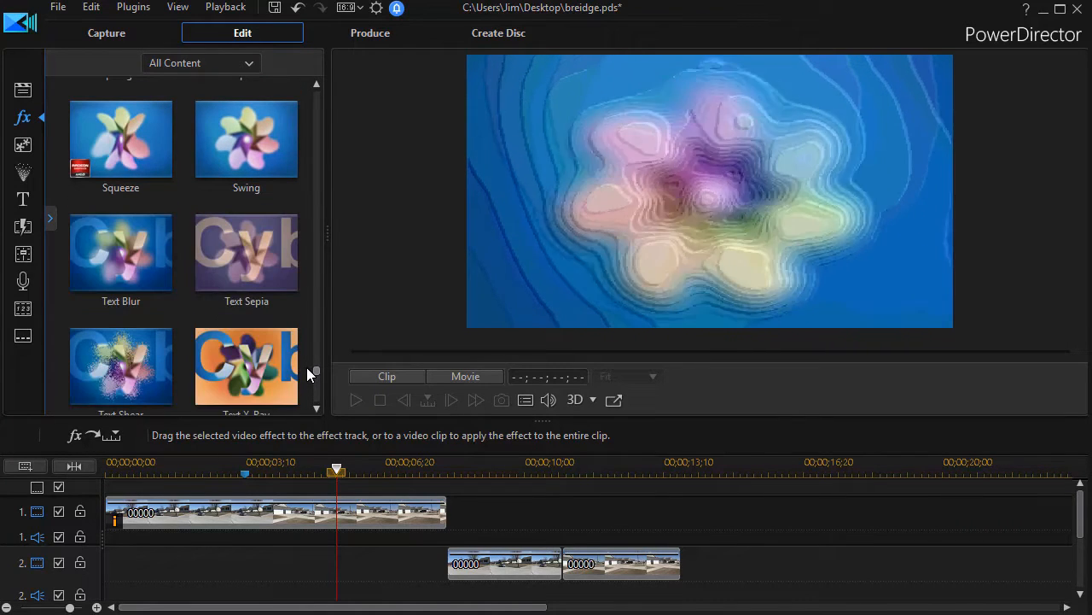
pyautogui.scroll(3, 308, 365)
pyautogui.scroll(-6, 305, 371)
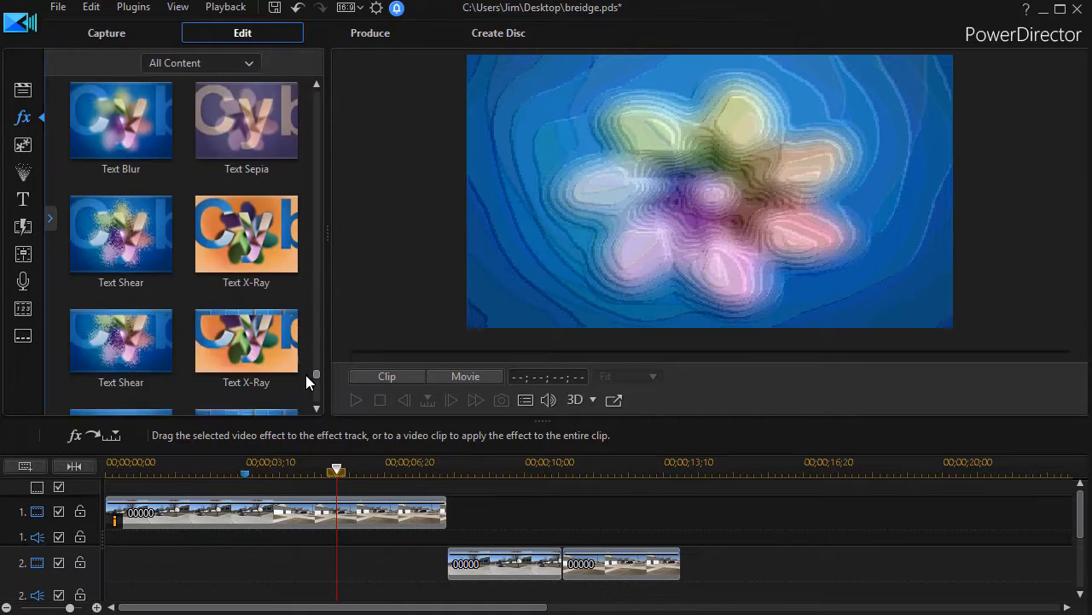
pyautogui.scroll(-4, 305, 381)
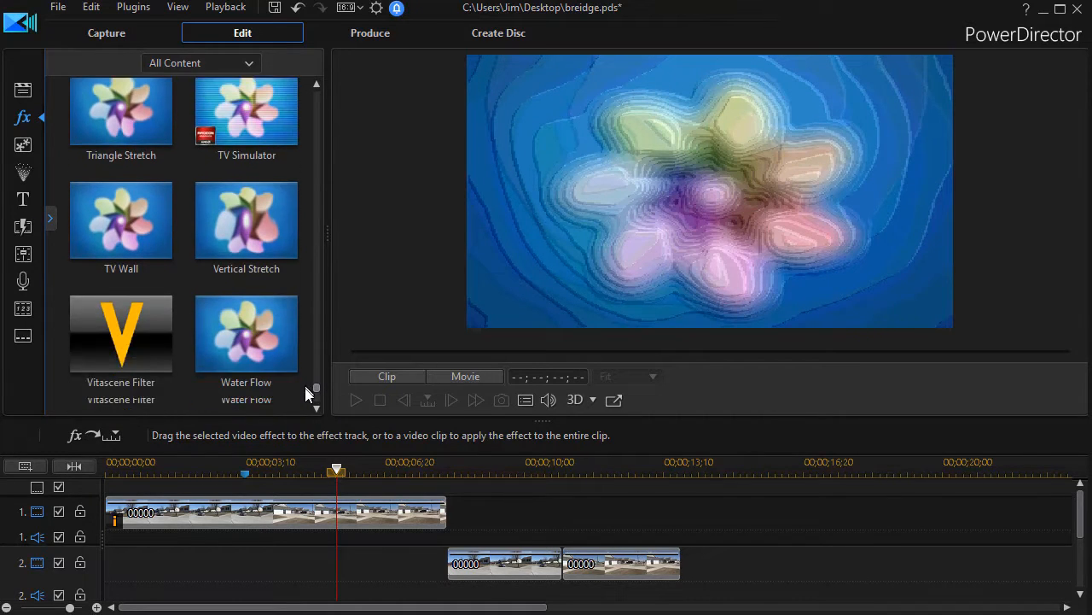
pyautogui.scroll(1, 305, 393)
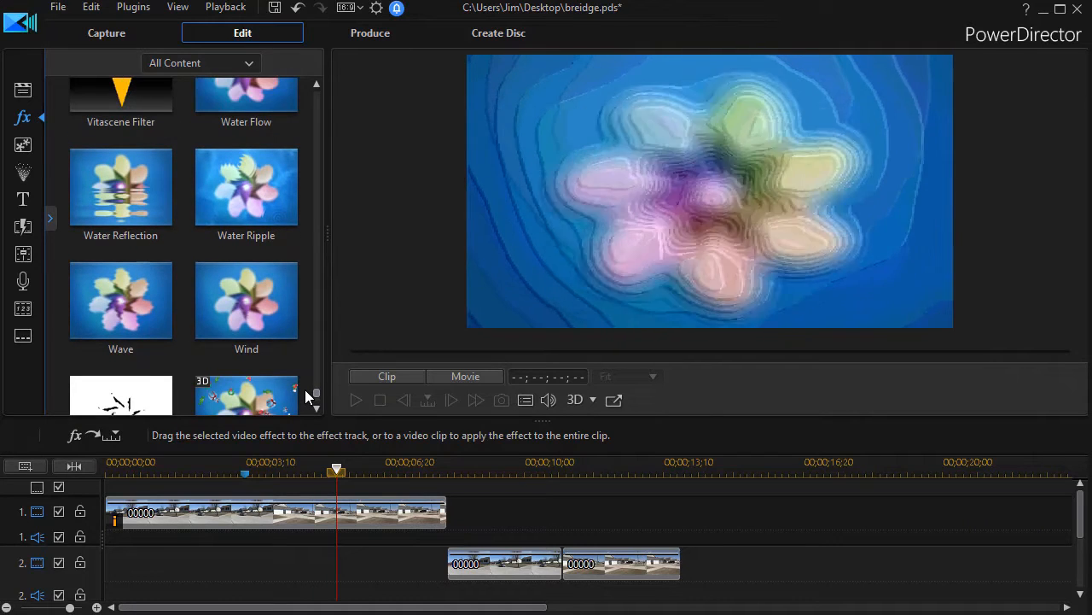
pyautogui.scroll(-1, 307, 380)
pyautogui.moveTo(256, 273); pyautogui.dragTo(247, 570)
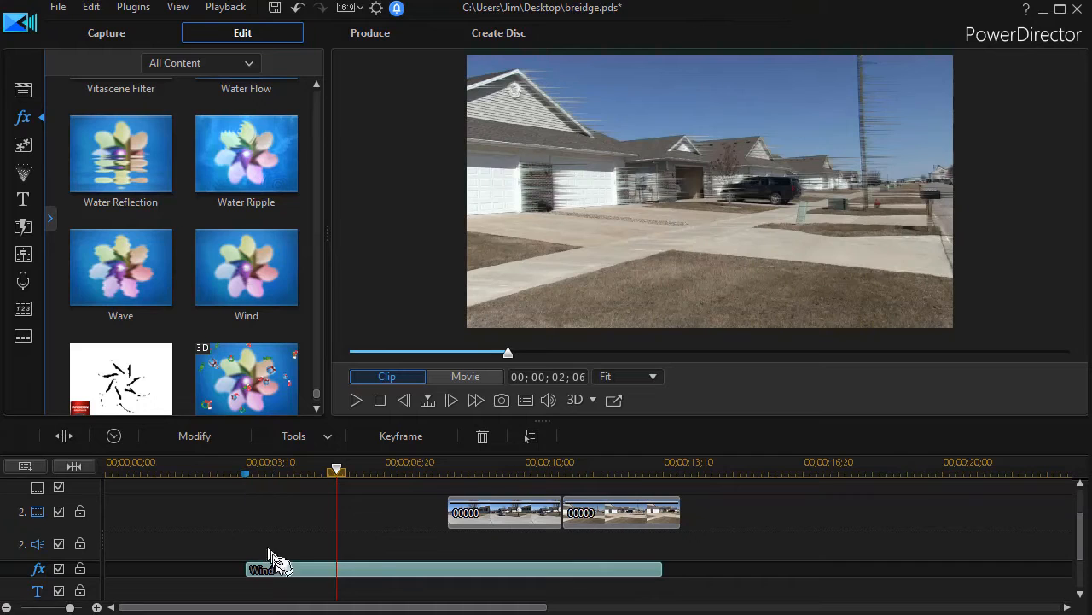
# Set the Wind effect's duration to 00;00;00;15.
pyautogui.click(114, 436)
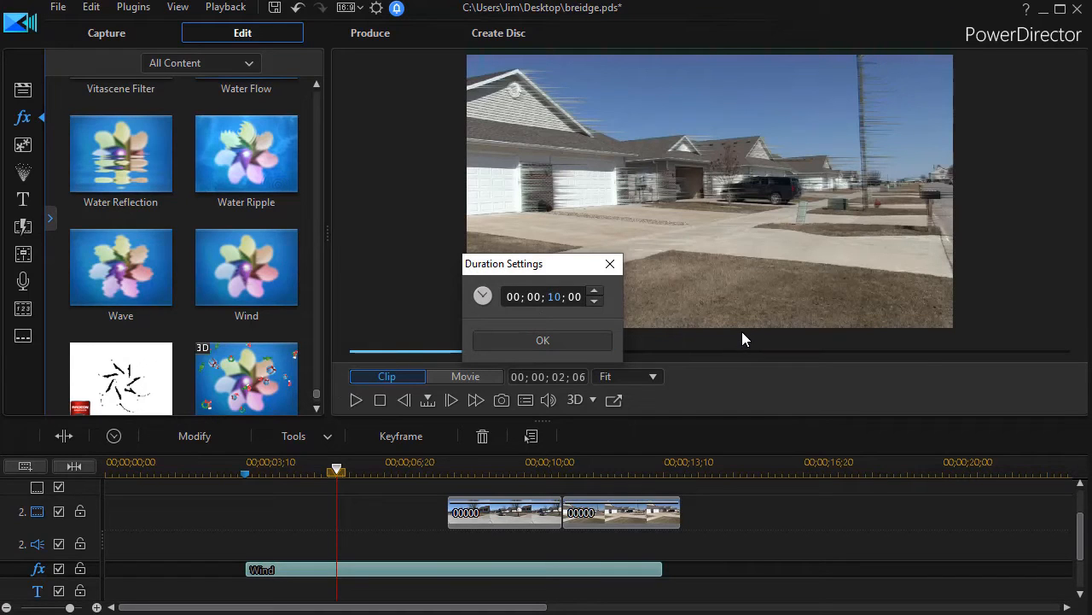
pyautogui.write('00;')
pyautogui.click(498, 342)
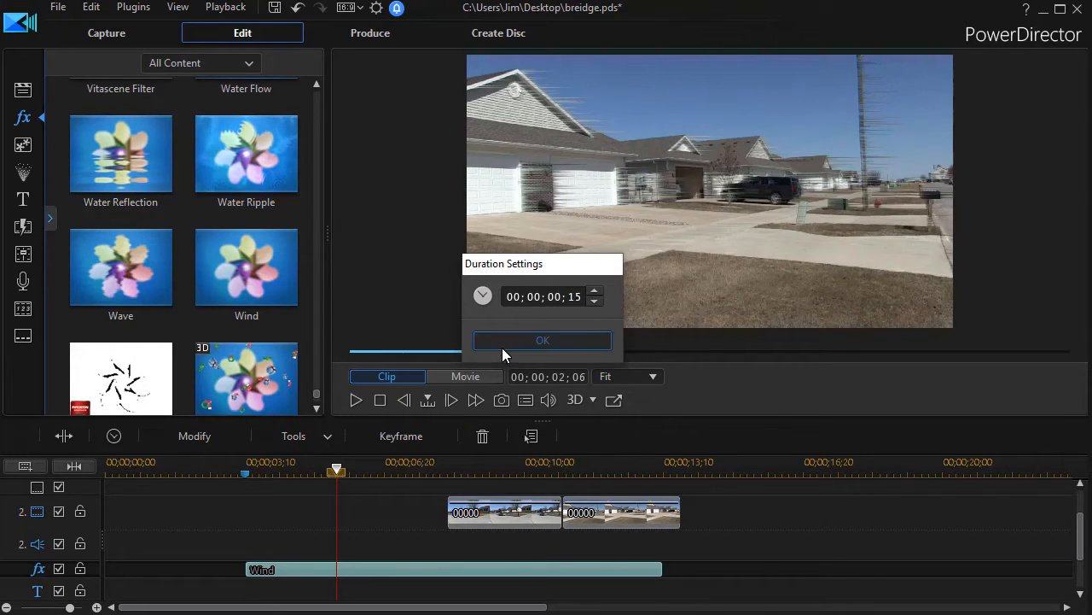
# Move the two track 2 clips later on the timeline so they start shortly before the 00;00;13;10 mark.
pyautogui.moveTo(527, 553); pyautogui.dragTo(699, 547)
pyautogui.moveTo(1081, 545); pyautogui.dragTo(1075, 512)
# Play the movie from the beginning through the track 1 clip to review the pan with the Wind effect.
pyautogui.moveTo(630, 472); pyautogui.dragTo(109, 518)
pyautogui.click(119, 516)
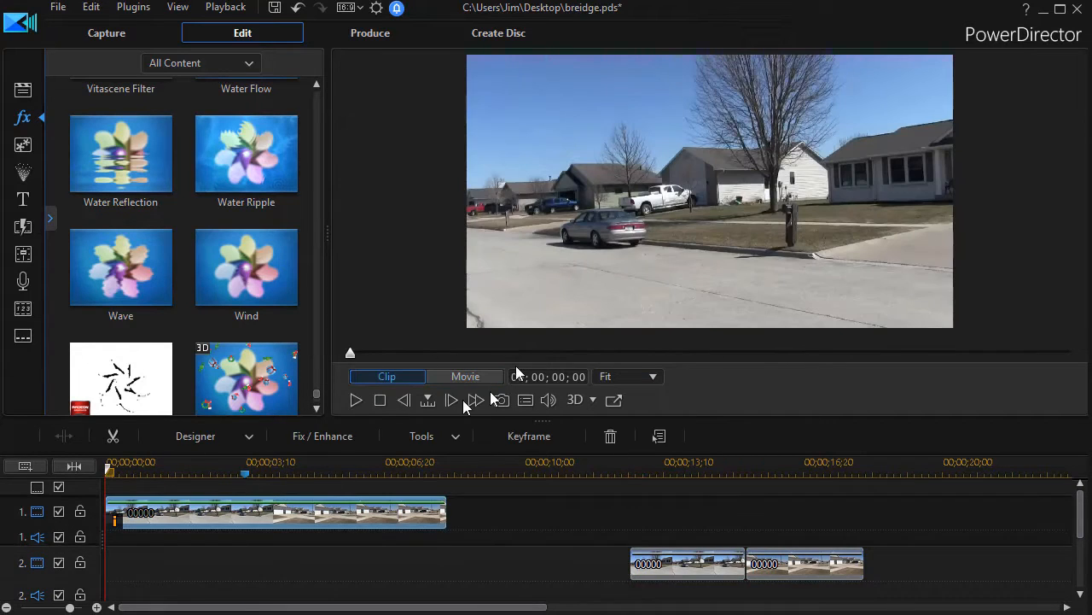
pyautogui.click(356, 399)
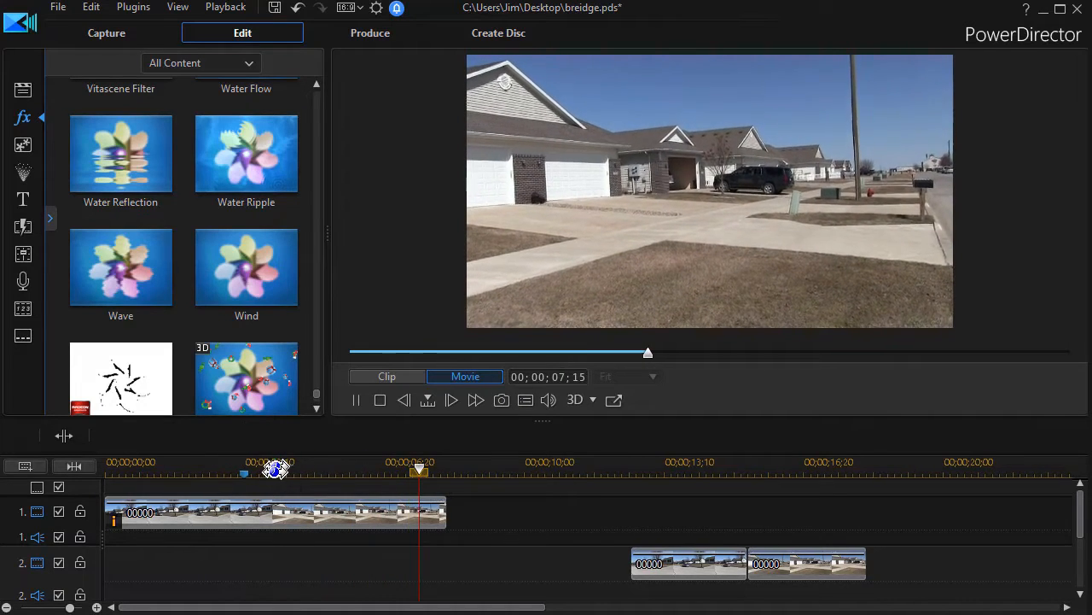
pyautogui.click(350, 405)
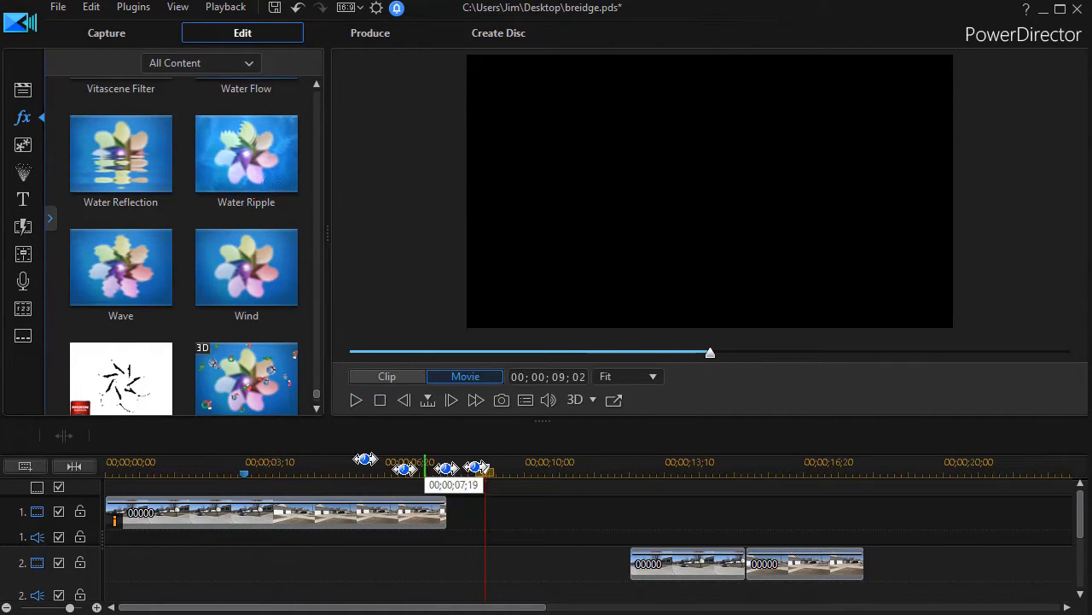
# Move the Wind effect on the effect track so it covers the cut between the two track 2 clips.
pyautogui.moveTo(261, 484)
pyautogui.mouseDown()
pyautogui.moveTo(230, 478)
pyautogui.moveTo(251, 484)
pyautogui.mouseUp()
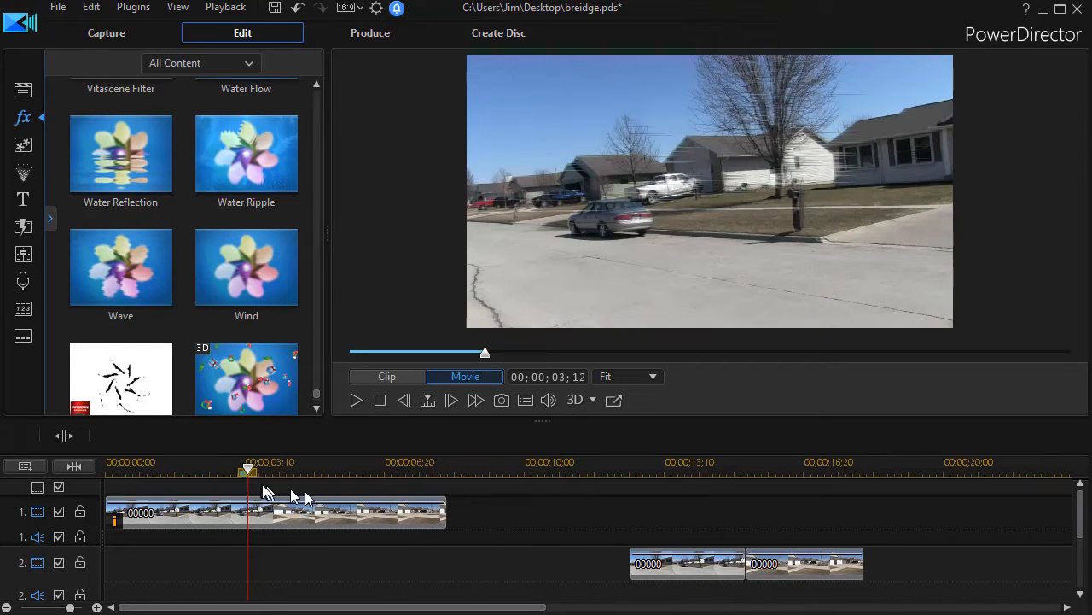
pyautogui.click(625, 474)
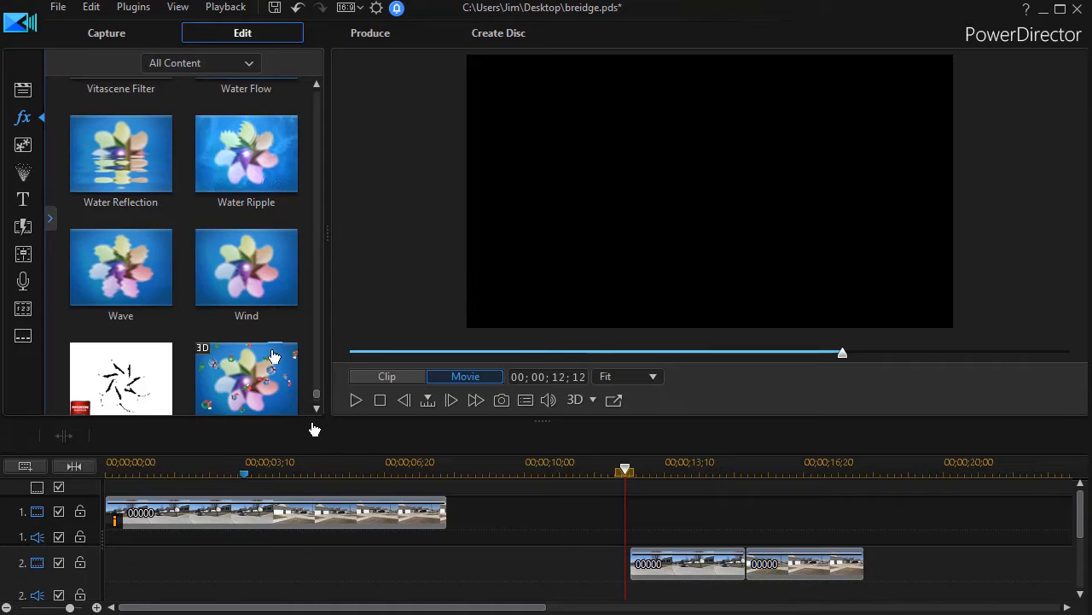
pyautogui.scroll(-3, 1079, 519)
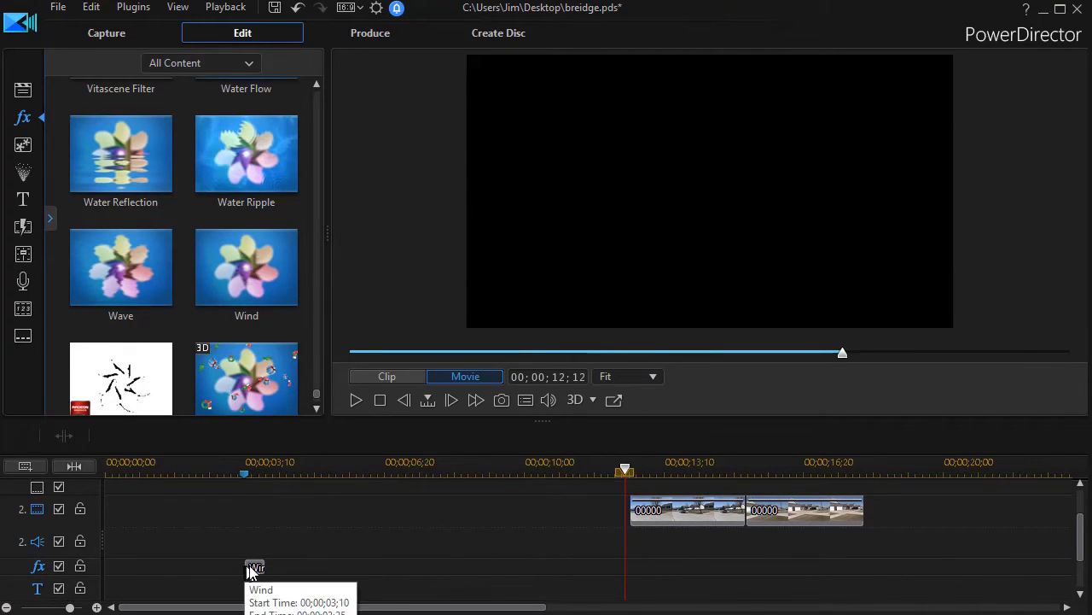
pyautogui.moveTo(256, 568); pyautogui.dragTo(745, 586)
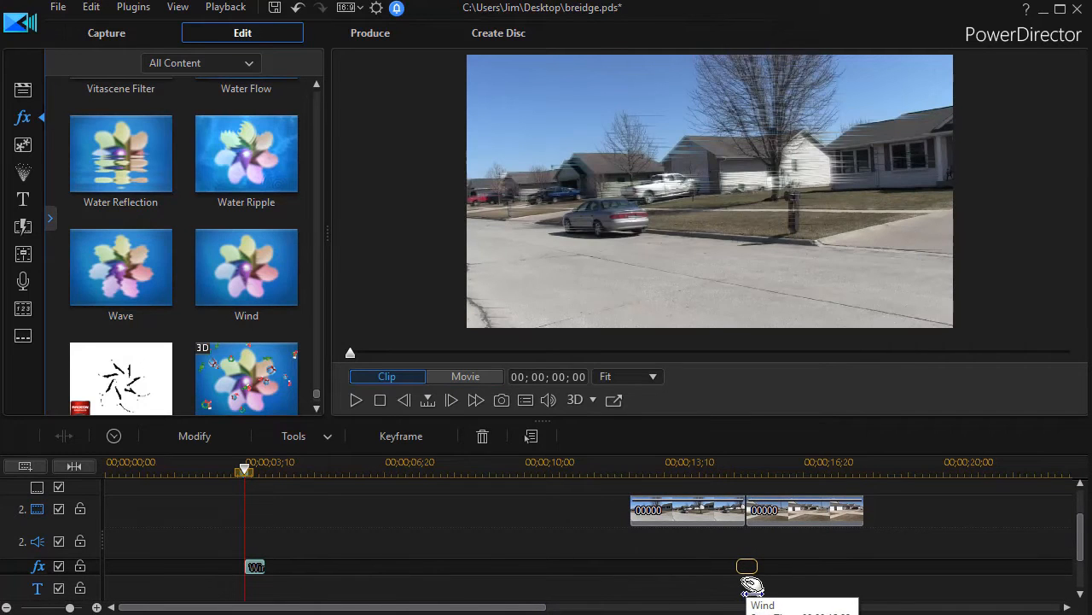
pyautogui.moveTo(751, 589); pyautogui.dragTo(744, 588)
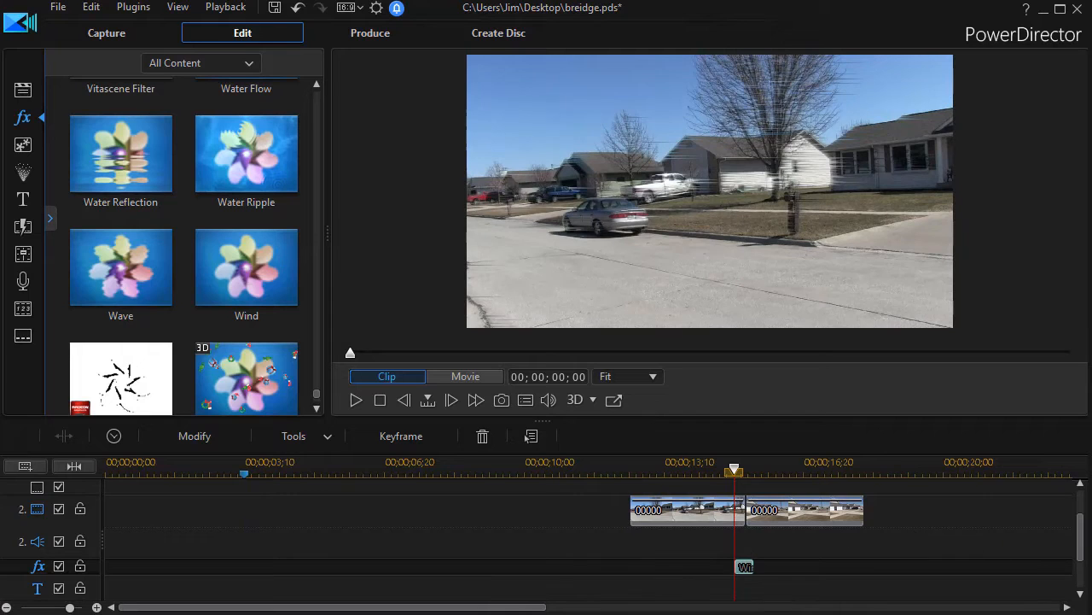
# Add the Shove transition at the cut between the two track 2 clips.
pyautogui.moveTo(1081, 548); pyautogui.dragTo(1025, 524)
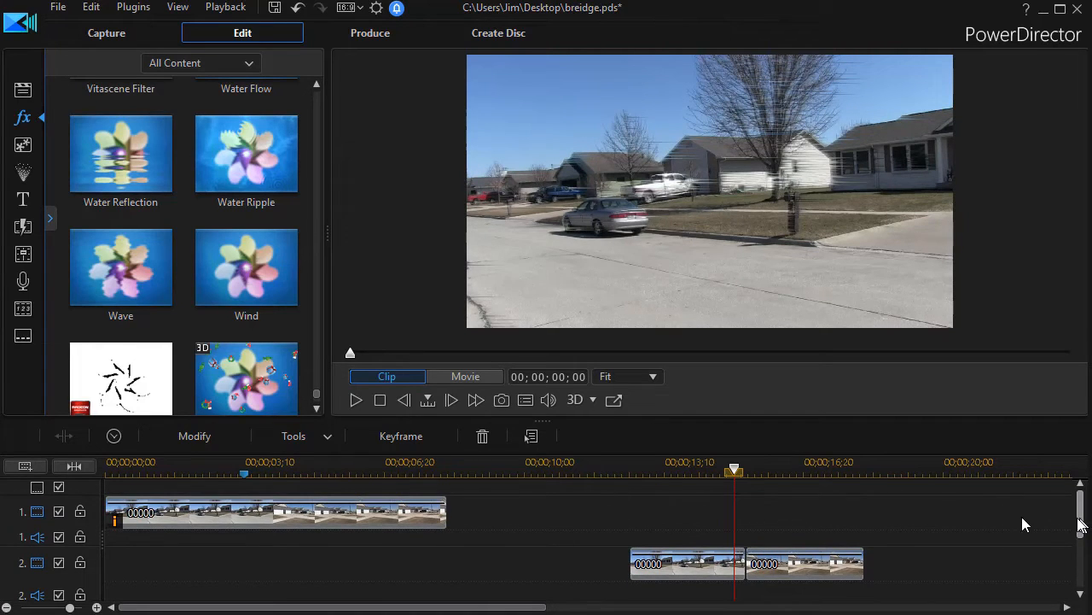
pyautogui.click(23, 226)
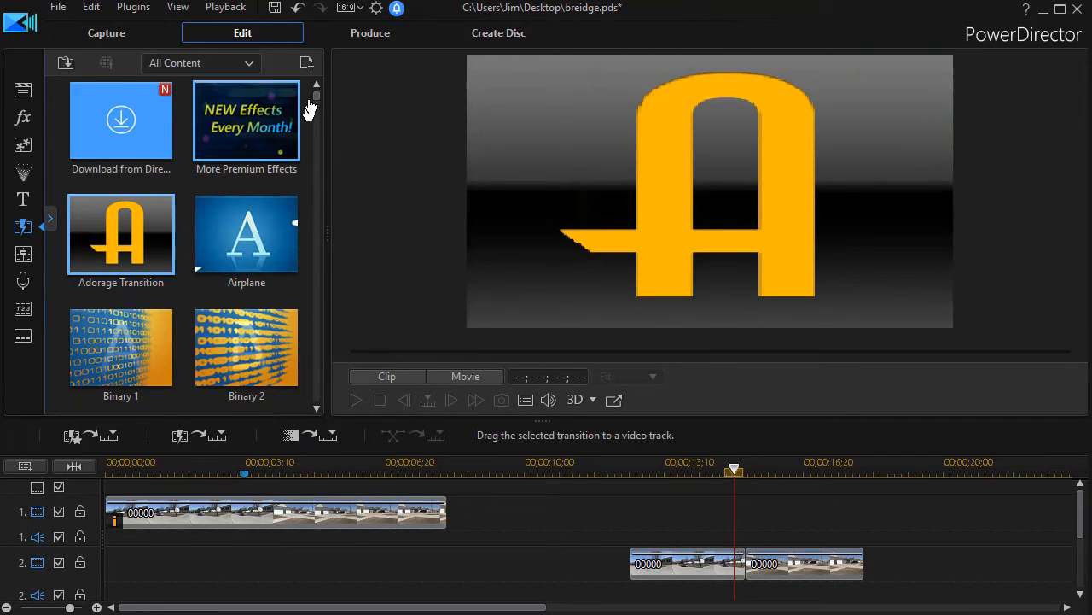
pyautogui.moveTo(316, 93); pyautogui.dragTo(306, 302)
pyautogui.moveTo(120, 191); pyautogui.dragTo(688, 489)
pyautogui.moveTo(725, 525); pyautogui.dragTo(746, 561)
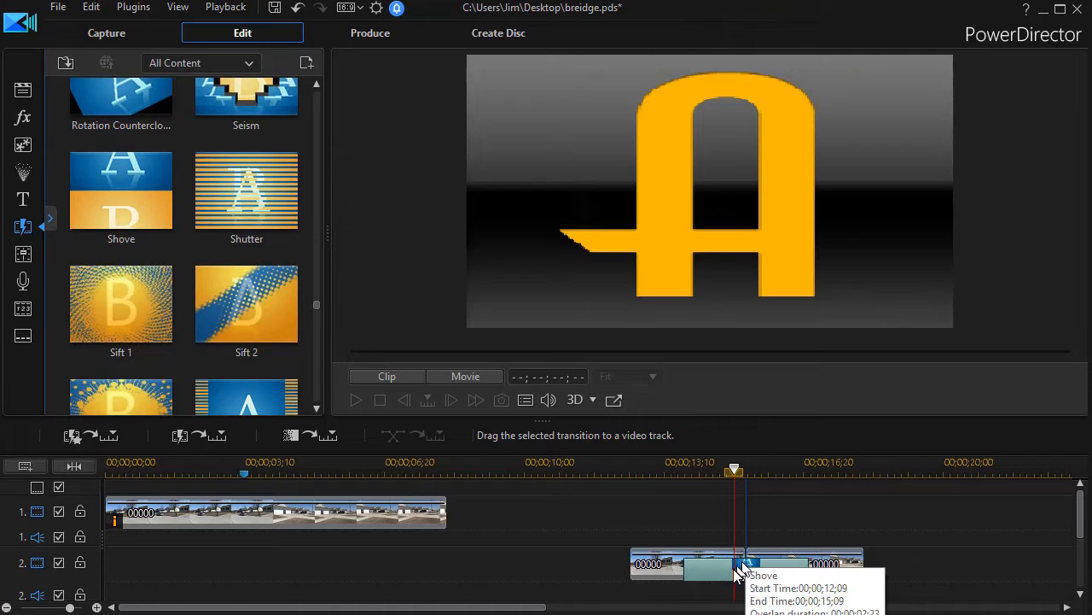
pyautogui.moveTo(717, 578); pyautogui.dragTo(718, 578)
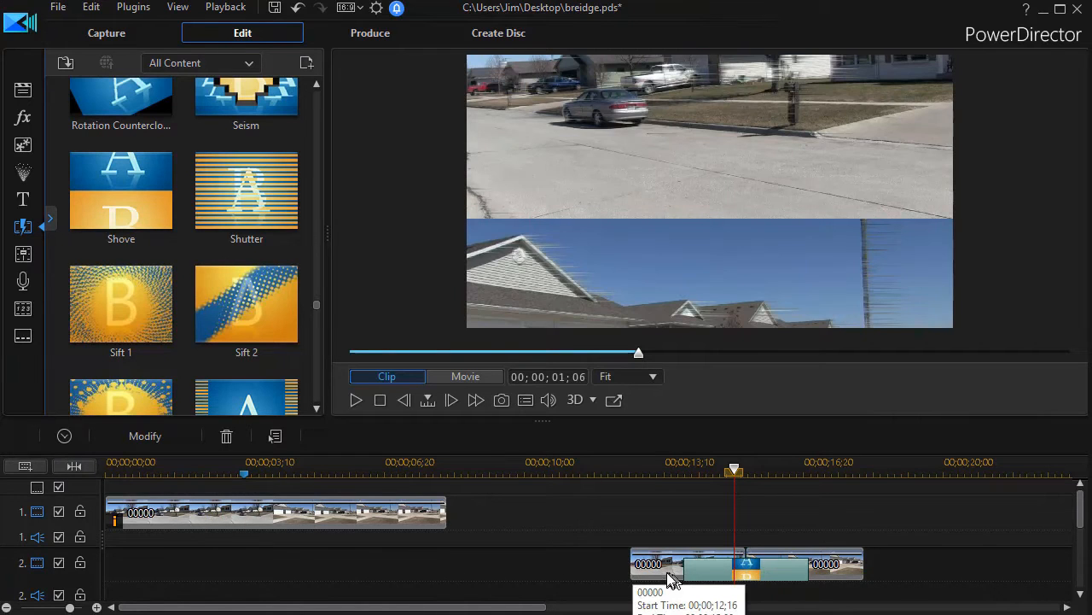
# Set the Shove transition's direction to Right.
pyautogui.click(142, 436)
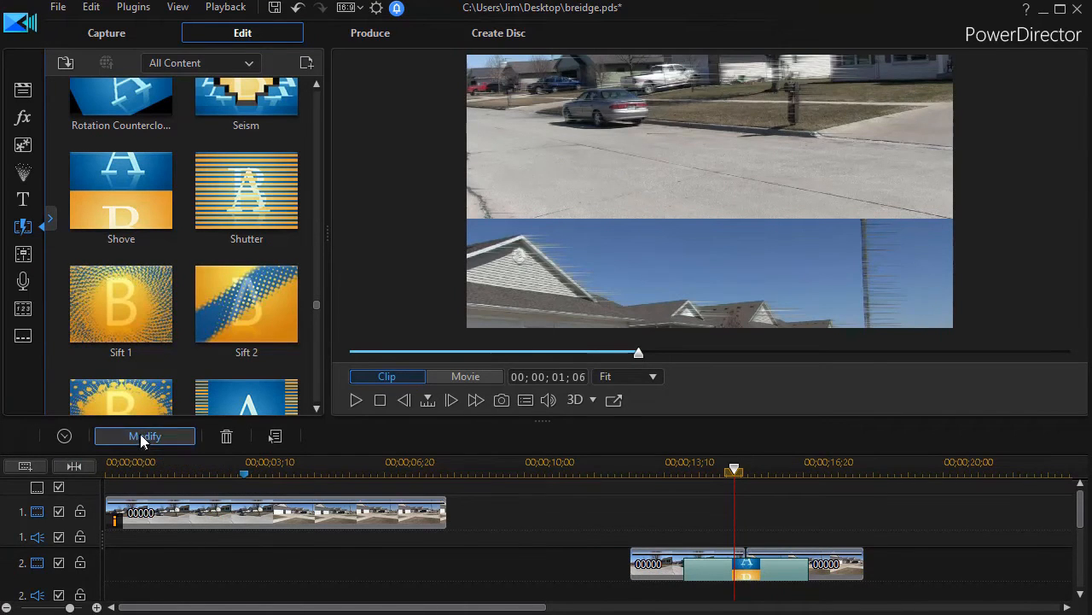
pyautogui.moveTo(328, 227); pyautogui.dragTo(555, 273)
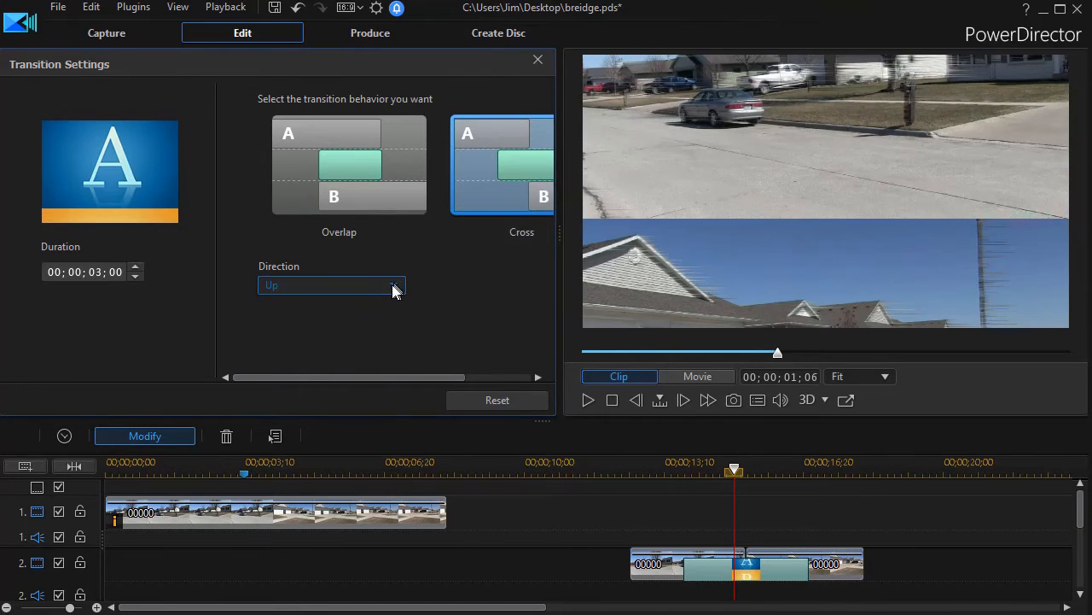
pyautogui.click(393, 287)
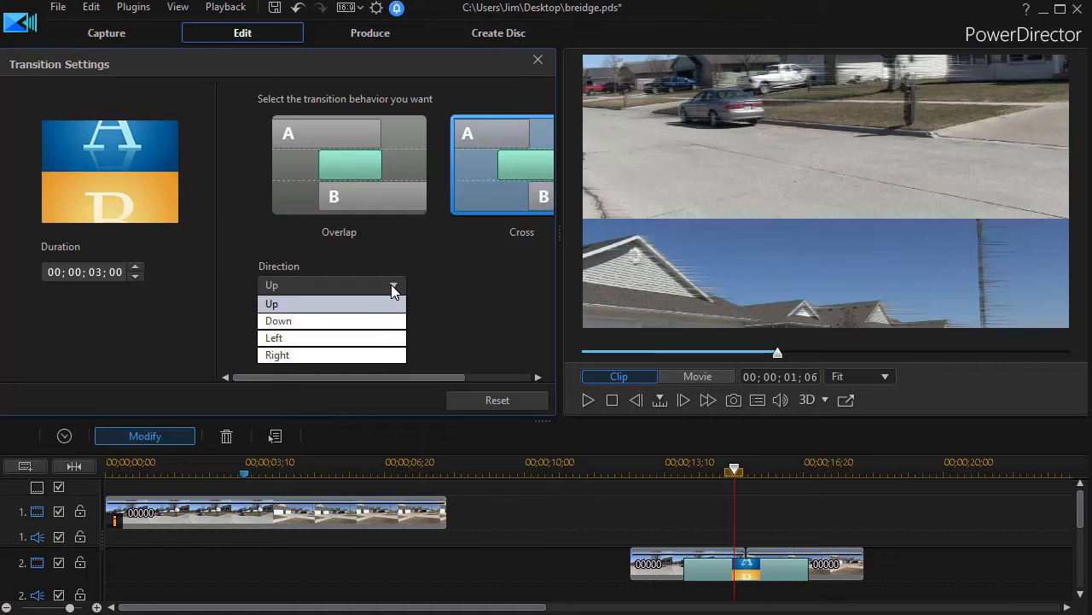
pyautogui.click(360, 354)
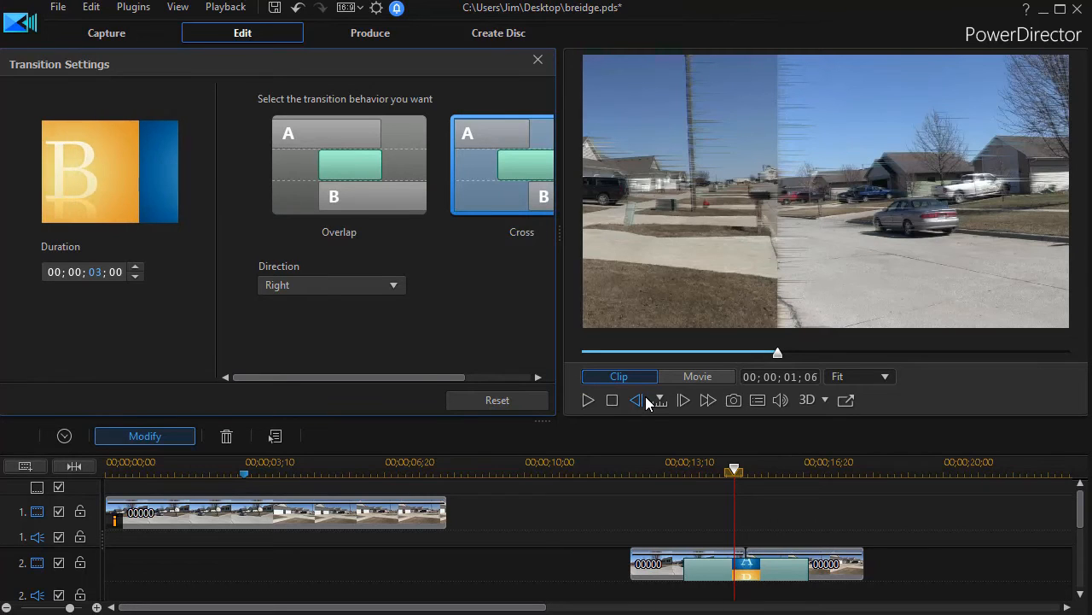
# Set the Shove transition's duration to 00;00;00;15.
pyautogui.write('0')
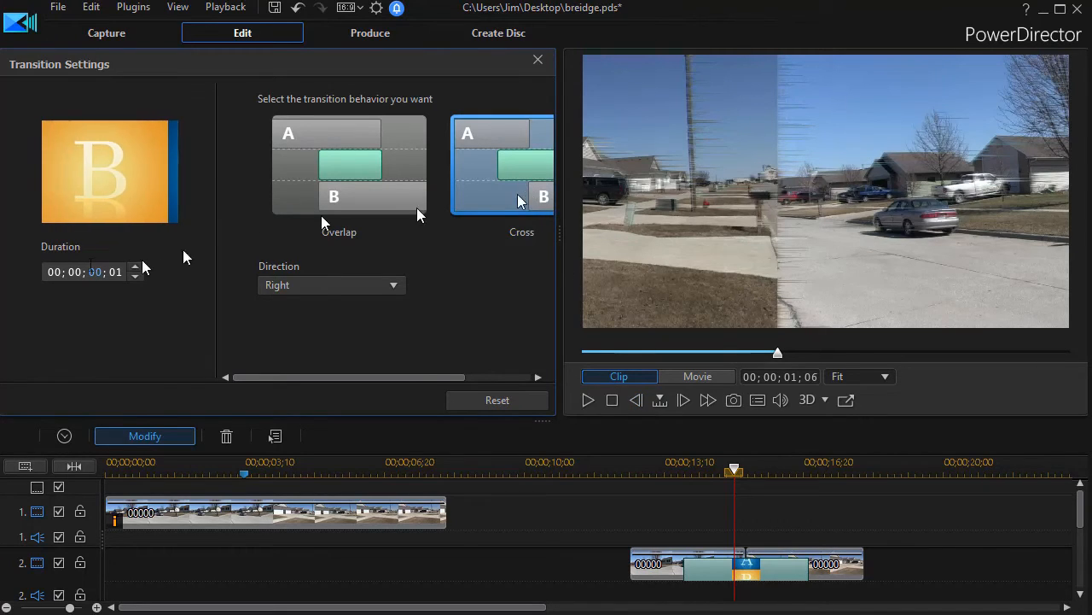
pyautogui.click(116, 271)
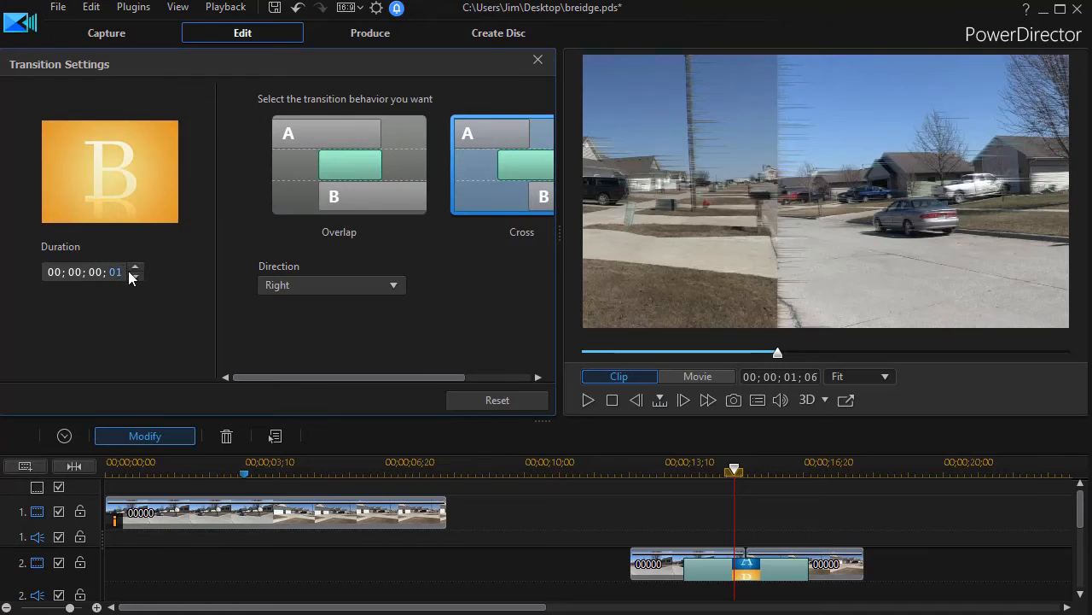
pyautogui.write('15')
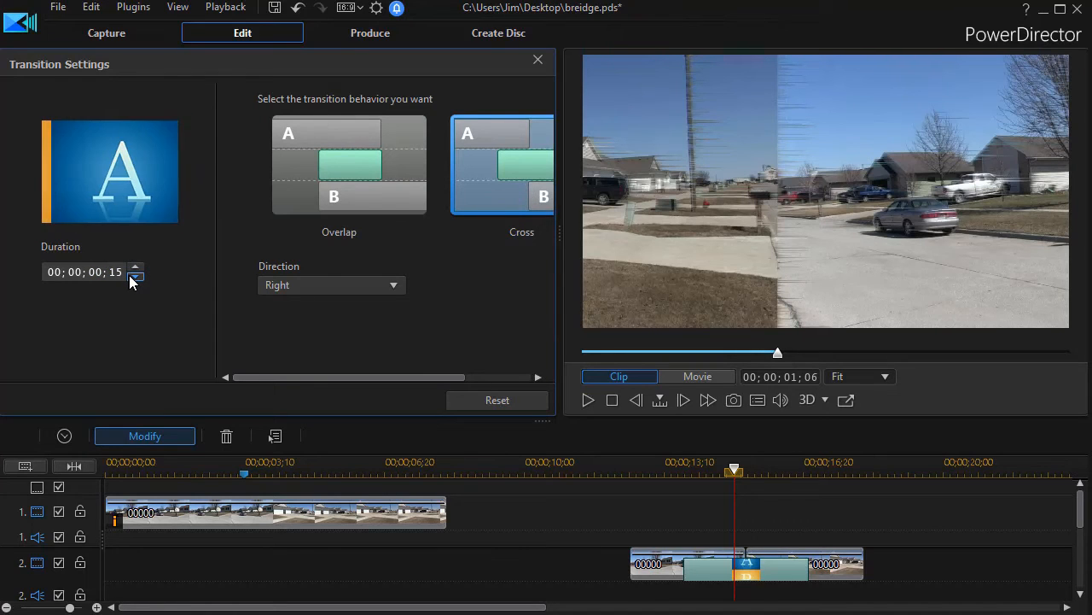
pyautogui.click(131, 277)
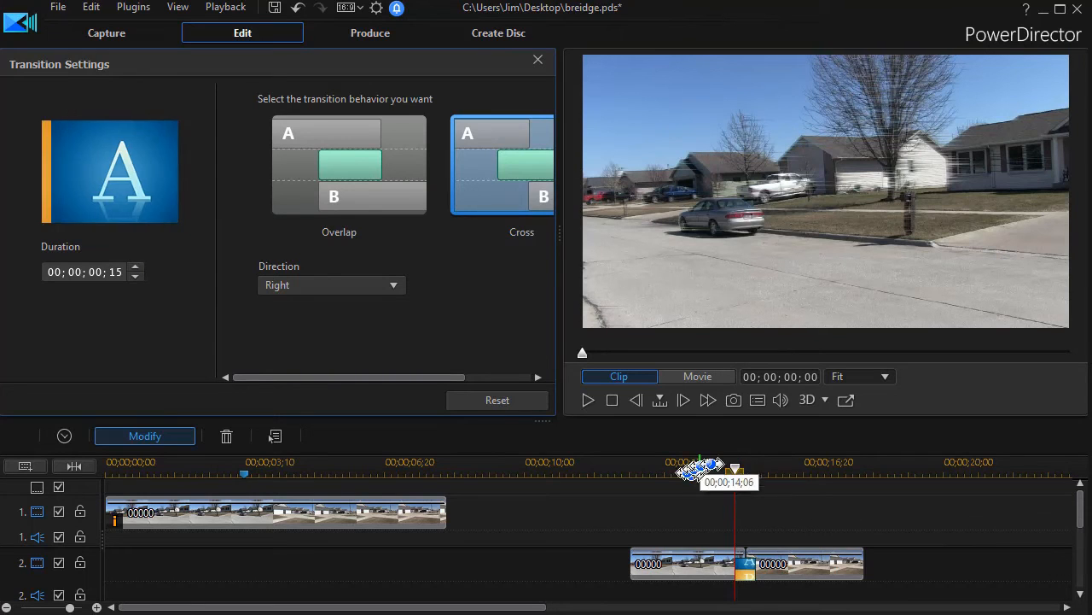
# Add a timeline marker at 00;00;15;00, where the Shove transition starts.
pyautogui.rightClick(734, 470)
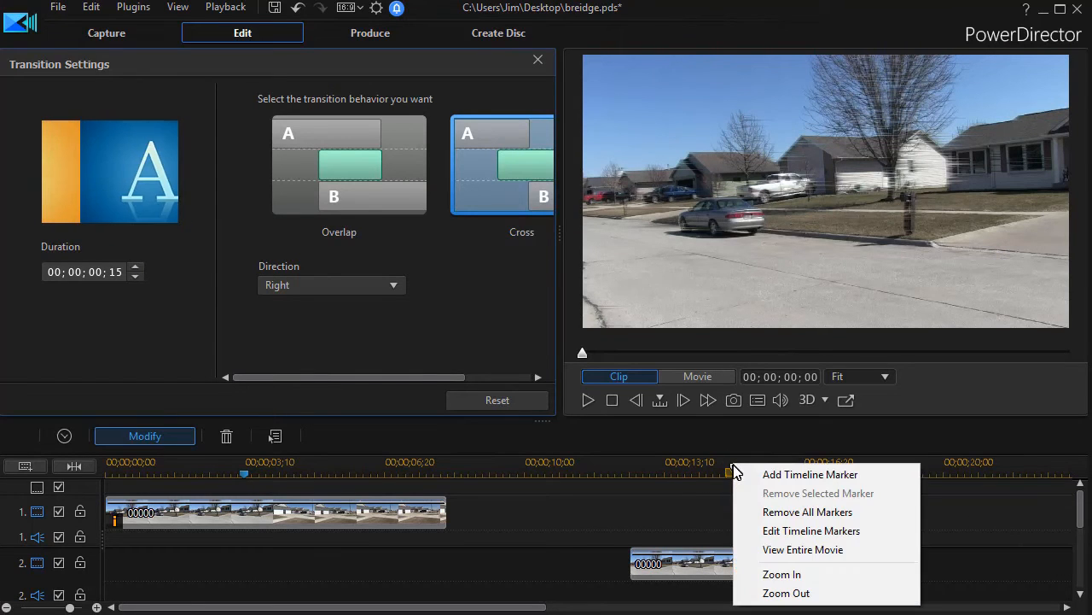
pyautogui.click(740, 474)
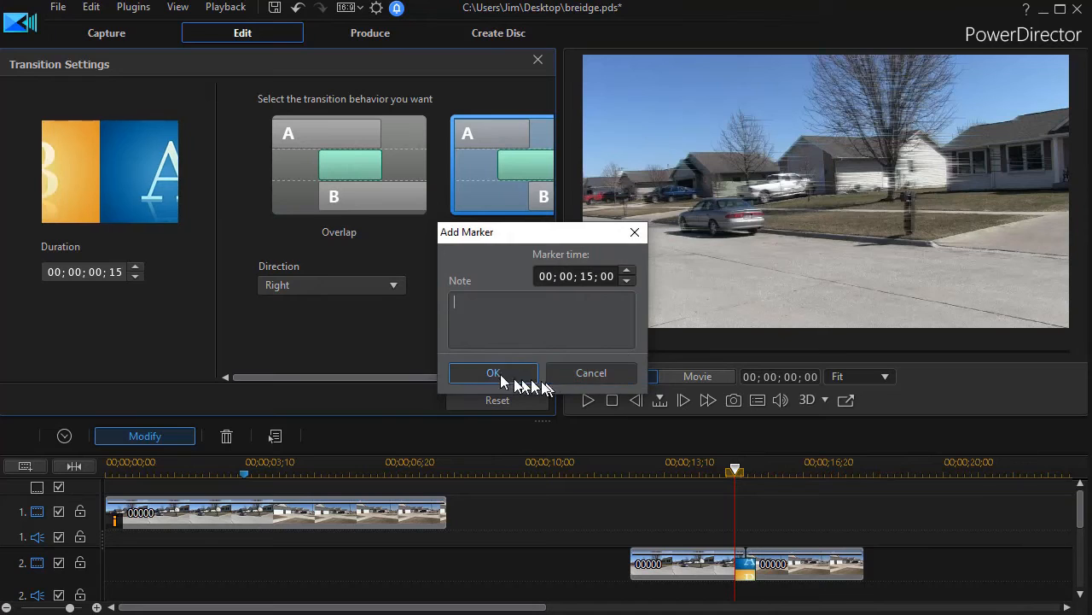
pyautogui.click(493, 372)
# Align the start of the Wind effect with the timeline marker at 00;00;15;00.
pyautogui.moveTo(1081, 503); pyautogui.dragTo(1077, 565)
pyautogui.moveTo(747, 553); pyautogui.dragTo(749, 555)
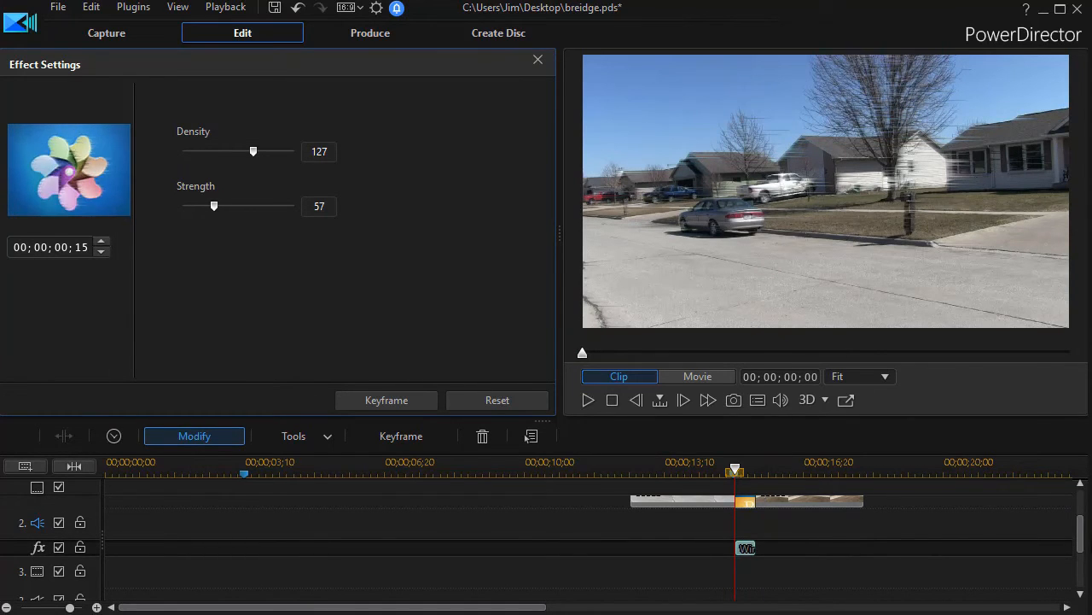
pyautogui.moveTo(1082, 540); pyautogui.dragTo(1078, 502)
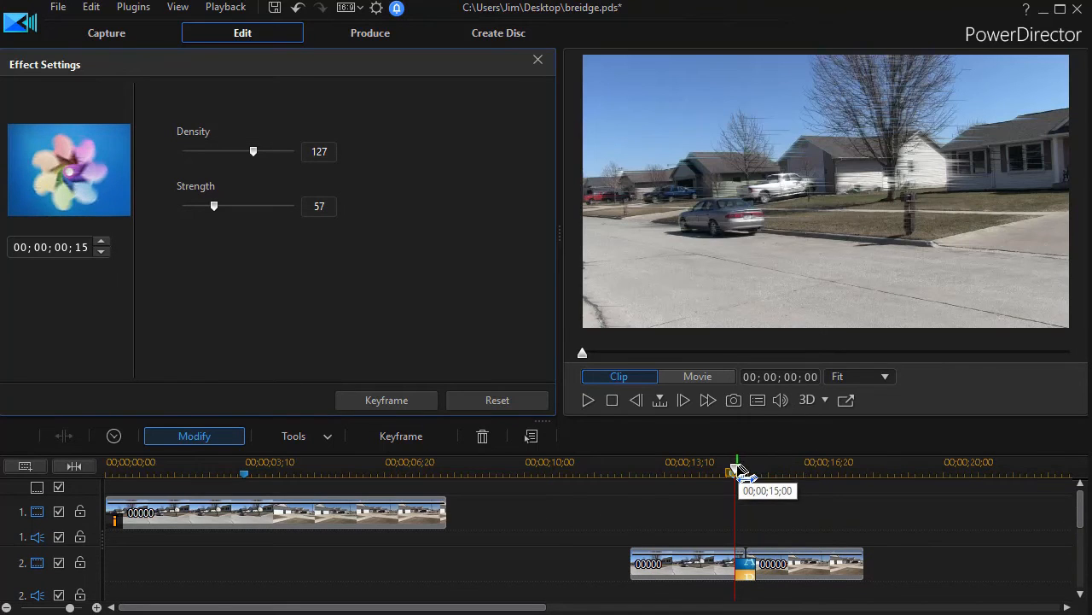
# Play the movie twice from just before the track 2 clips to review the Shove transition with the Wind effect.
pyautogui.moveTo(739, 472); pyautogui.dragTo(611, 493)
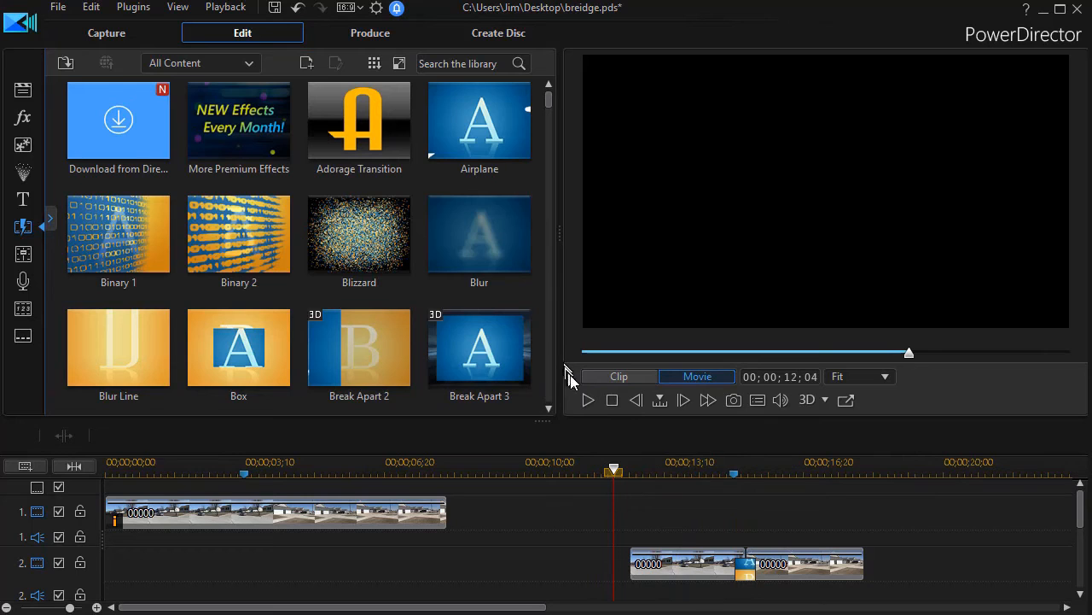
pyautogui.moveTo(560, 193); pyautogui.dragTo(327, 196)
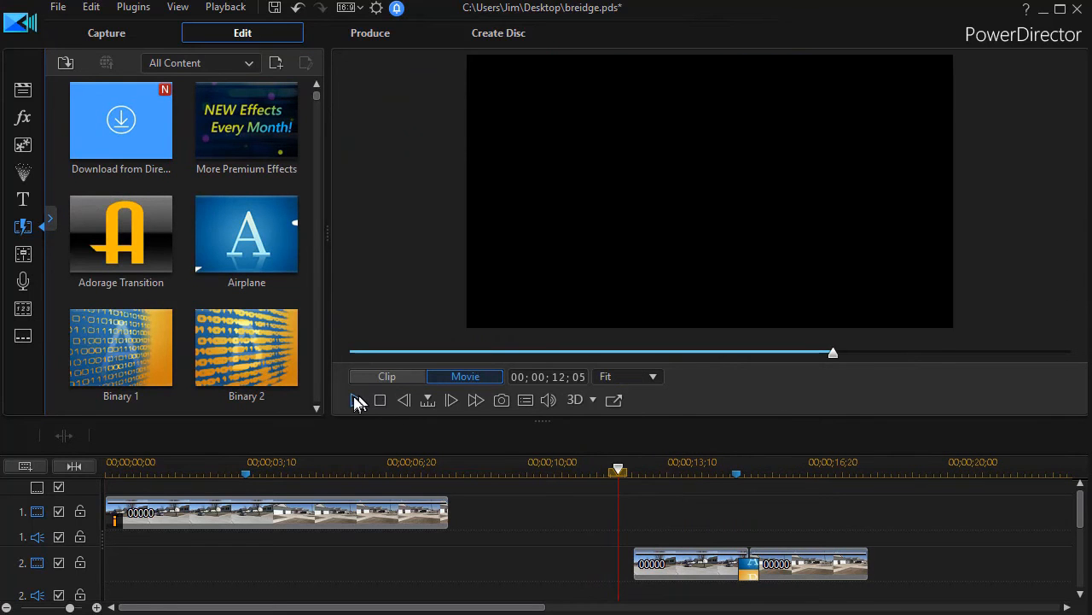
pyautogui.click(357, 398)
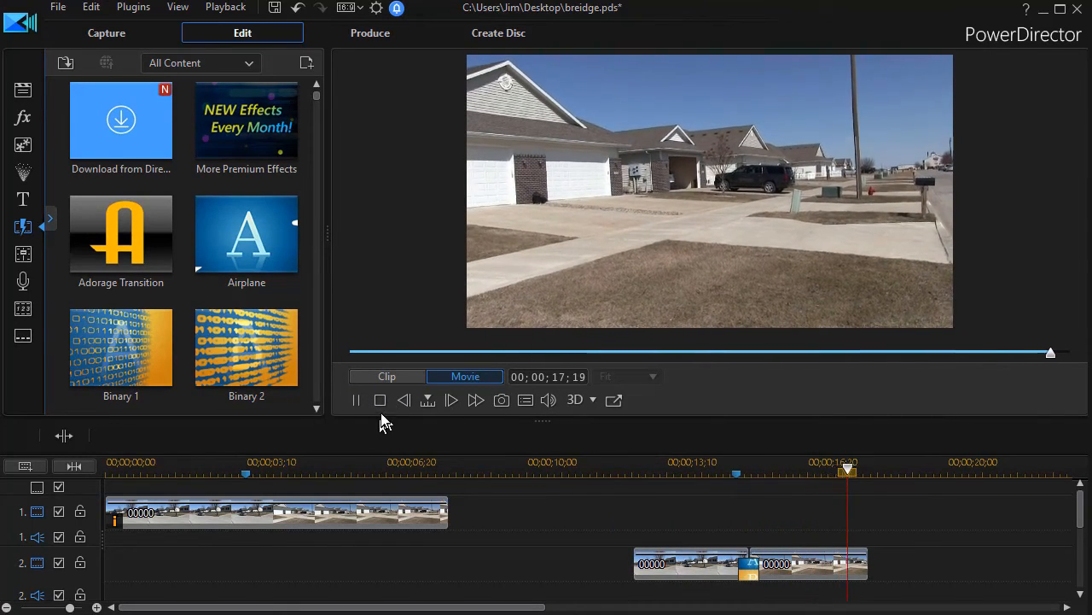
pyautogui.click(622, 467)
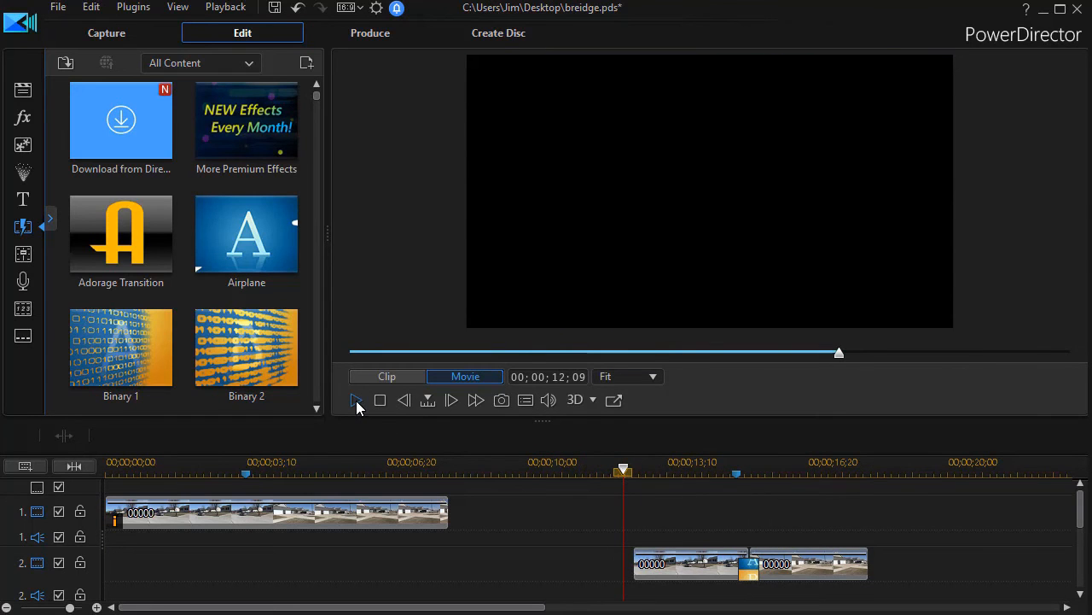
pyautogui.click(356, 400)
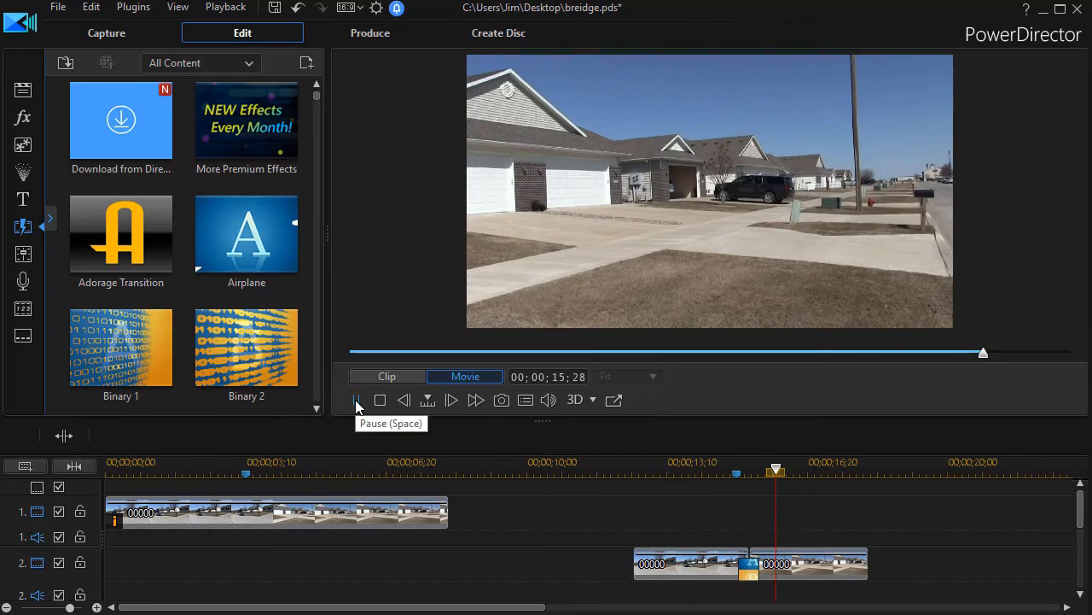
pyautogui.click(358, 402)
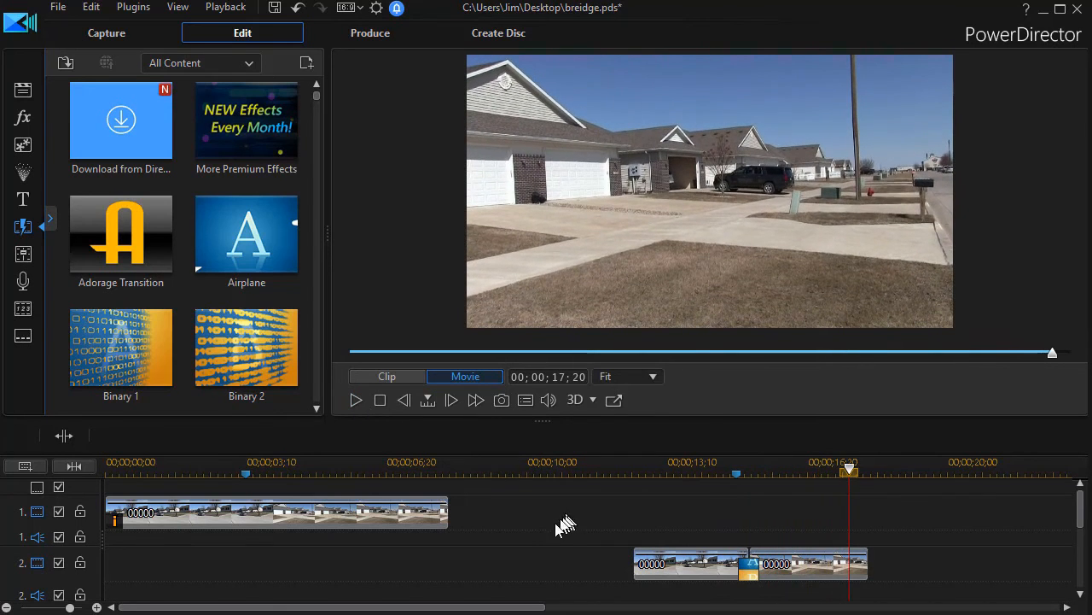